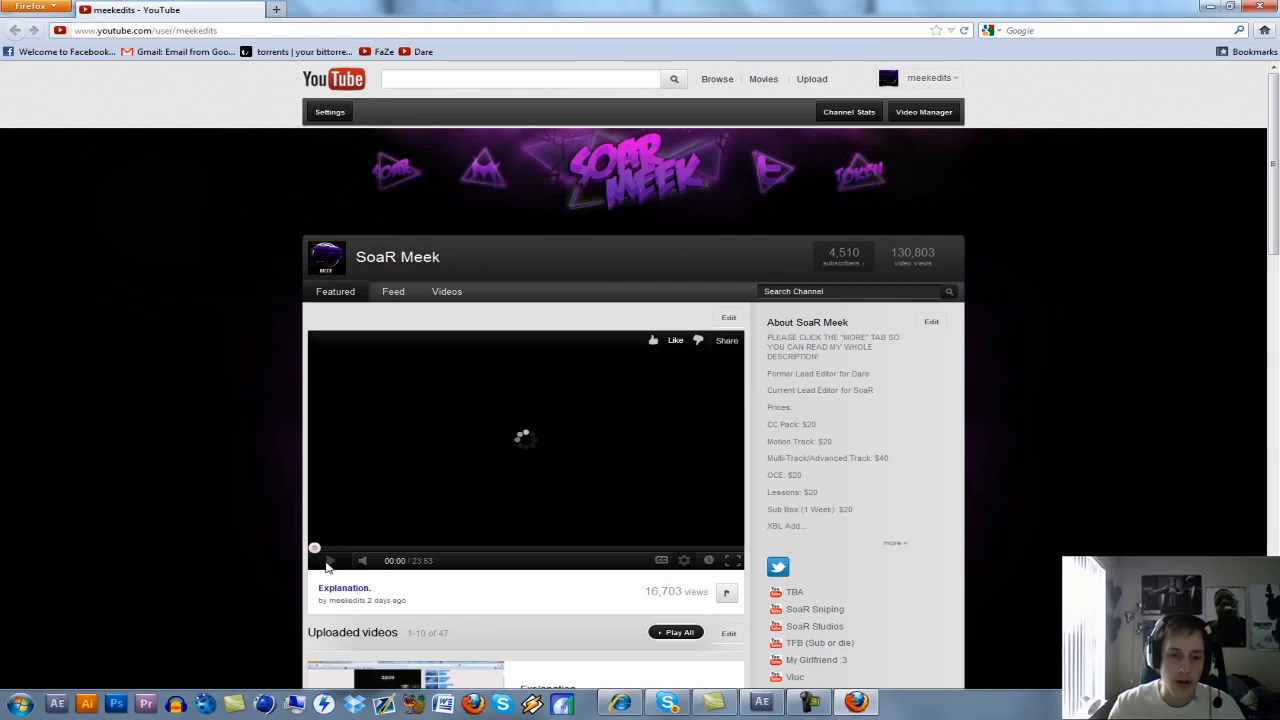
- Open the uploaded video "It's Tilts Time! Episode 16 | By Meek" from the channel page and skip its advertisement
scroll(340, 562, down, 5)
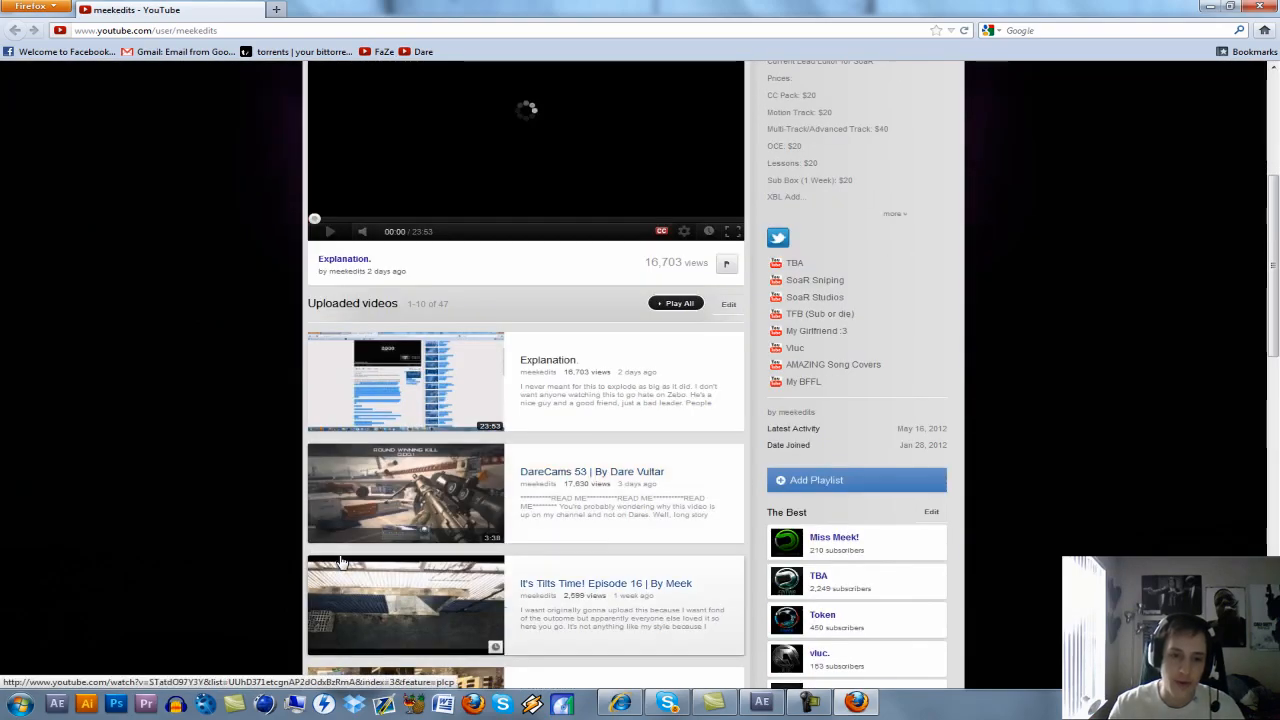
click(630, 462)
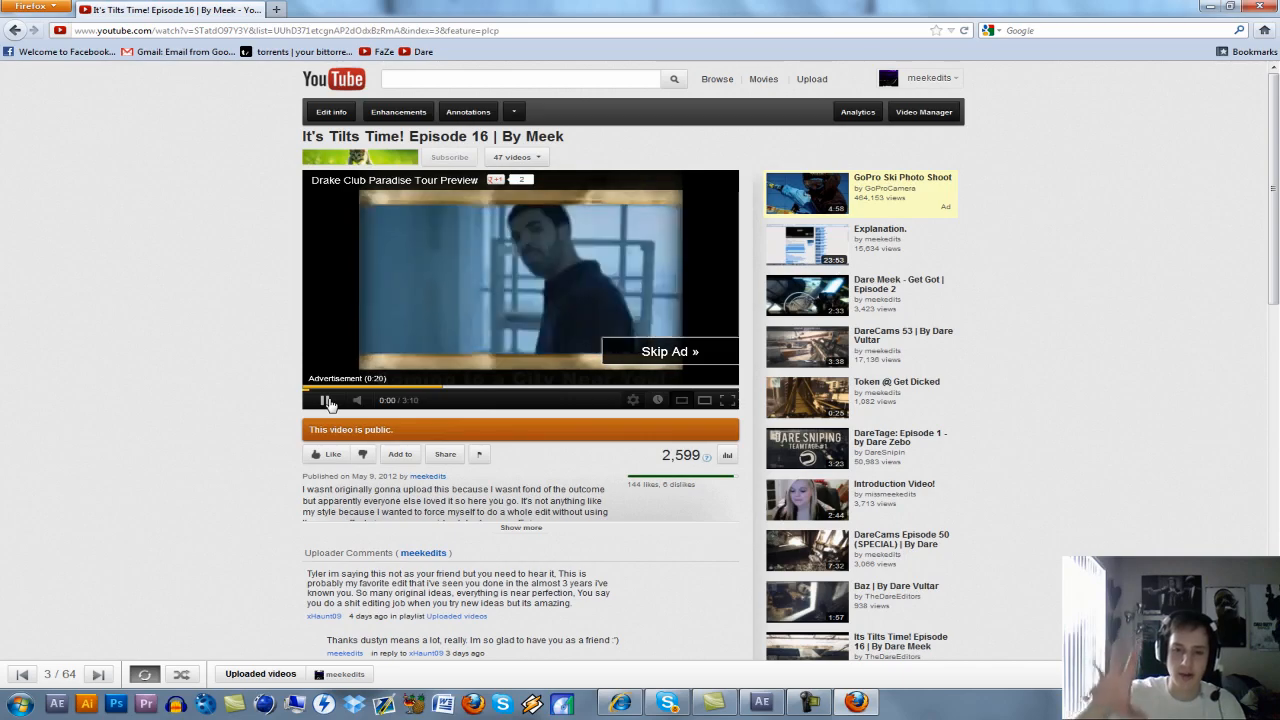
click(688, 362)
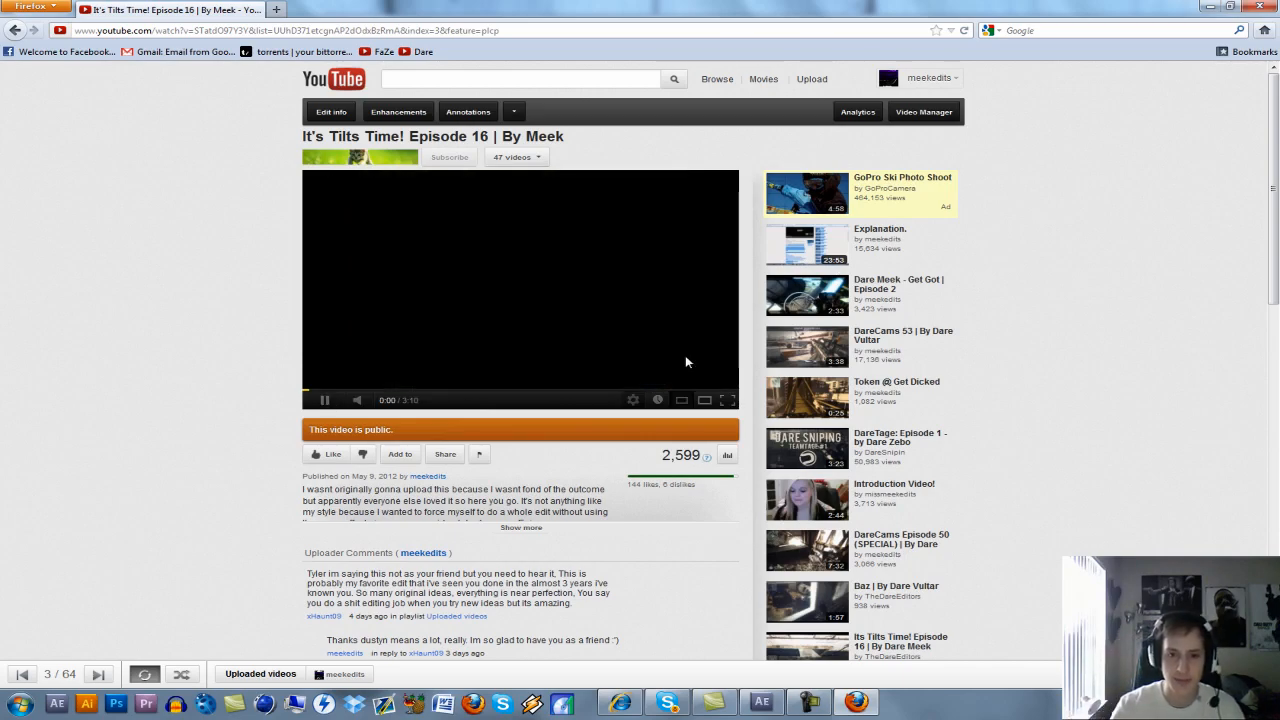
- Watch a short part of the video starting from about 1:04, then pause it
drag(381, 397, 453, 393)
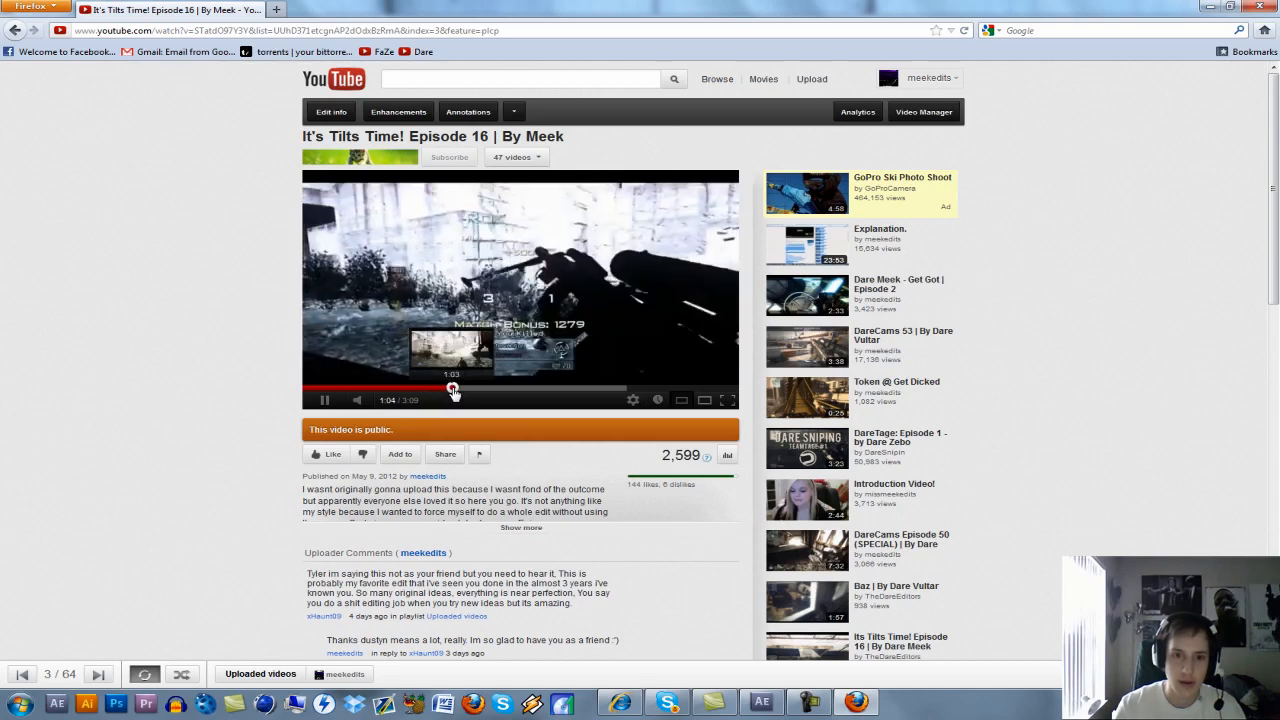
click(328, 402)
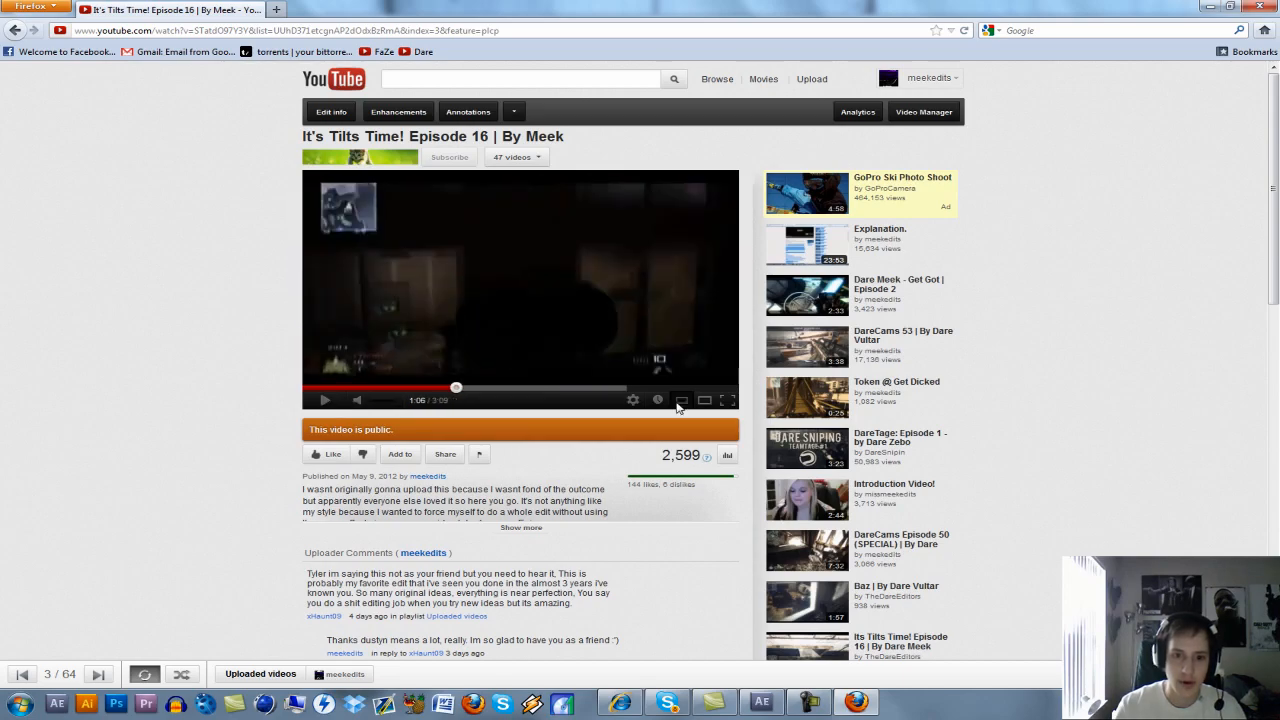
click(630, 320)
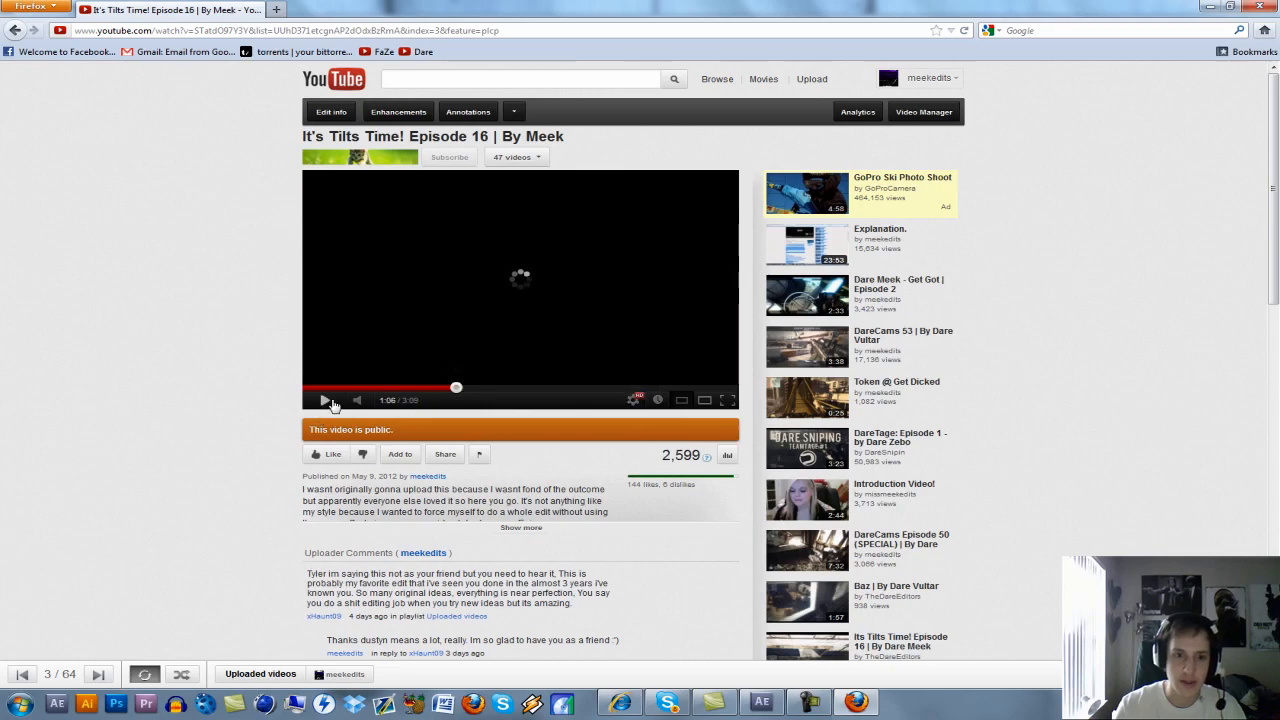
click(326, 401)
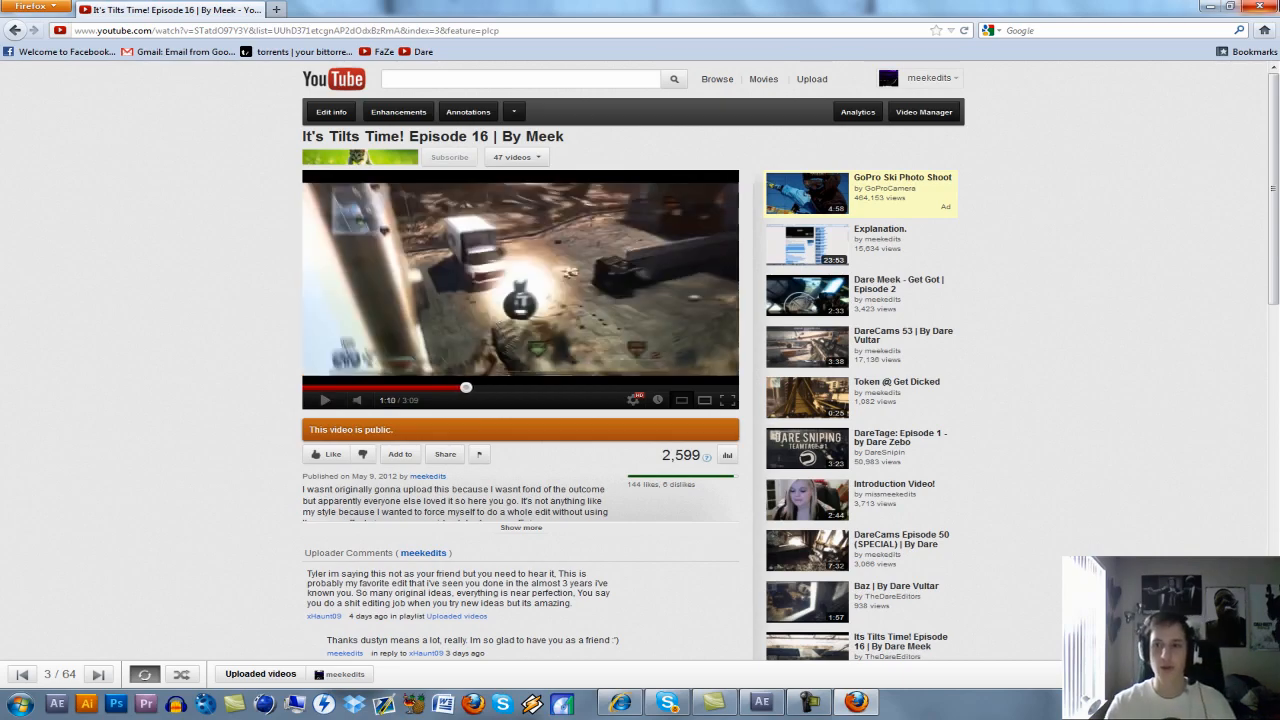
- Close the browser, switch to After Effects and run a RAM preview of Comp 1's existing transition
click(1258, 6)
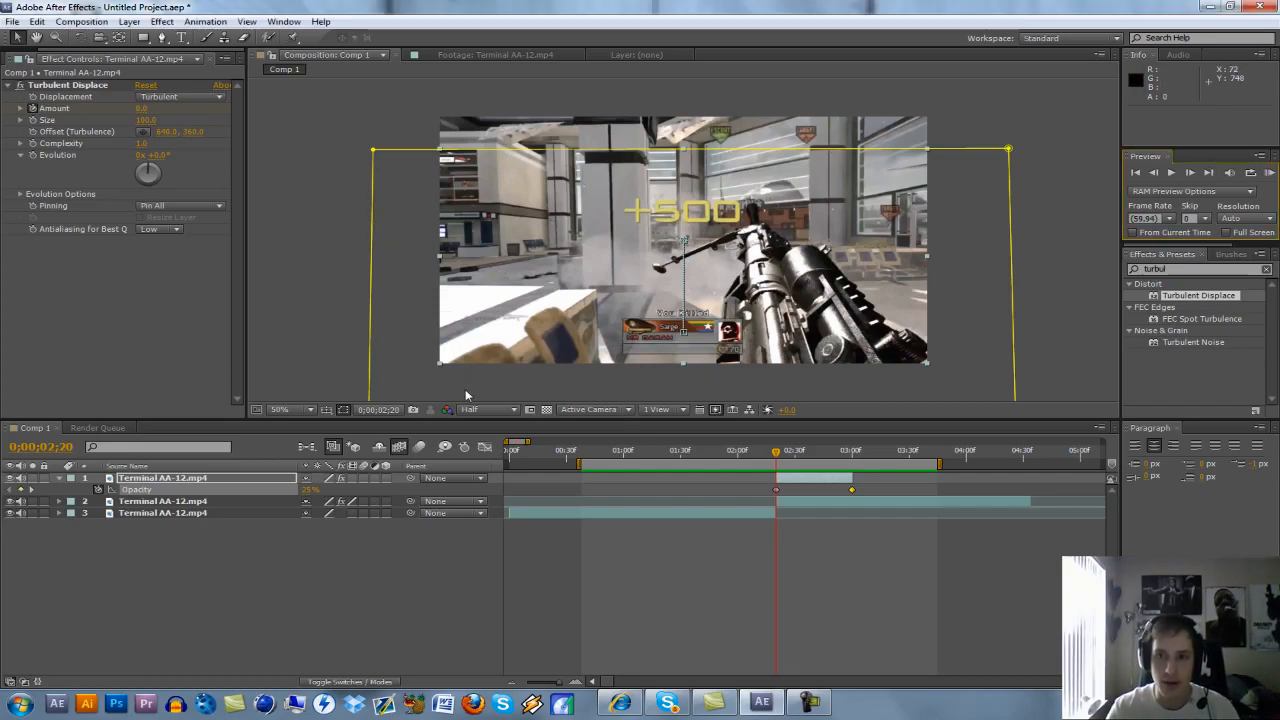
click(1270, 174)
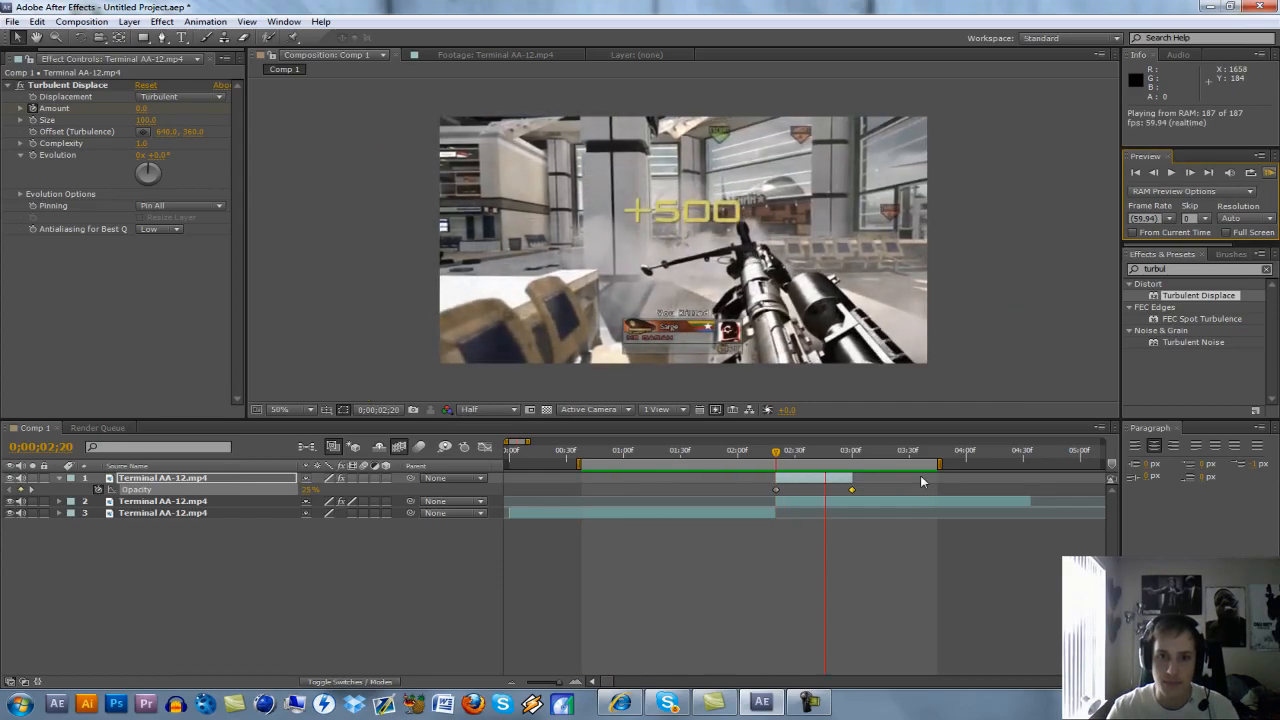
key(space)
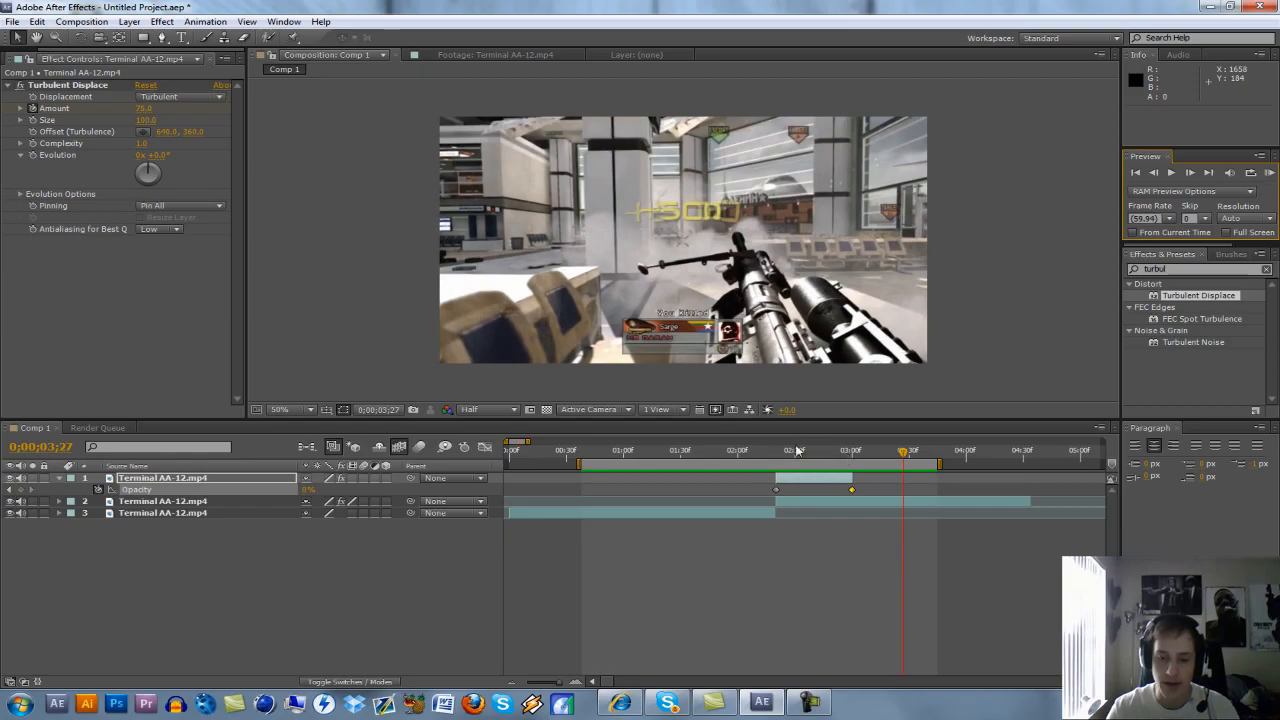
- Return the current time to 0;00;02;20, at the cut between the Terminal AA-12.mp4 clips
click(779, 451)
mouse_move(783, 453)
mouse_down()
mouse_move(820, 455)
mouse_move(775, 472)
mouse_up()
key(equal)
key(equal)
key(equal)
key(minus)
key(minus)
key(minus)
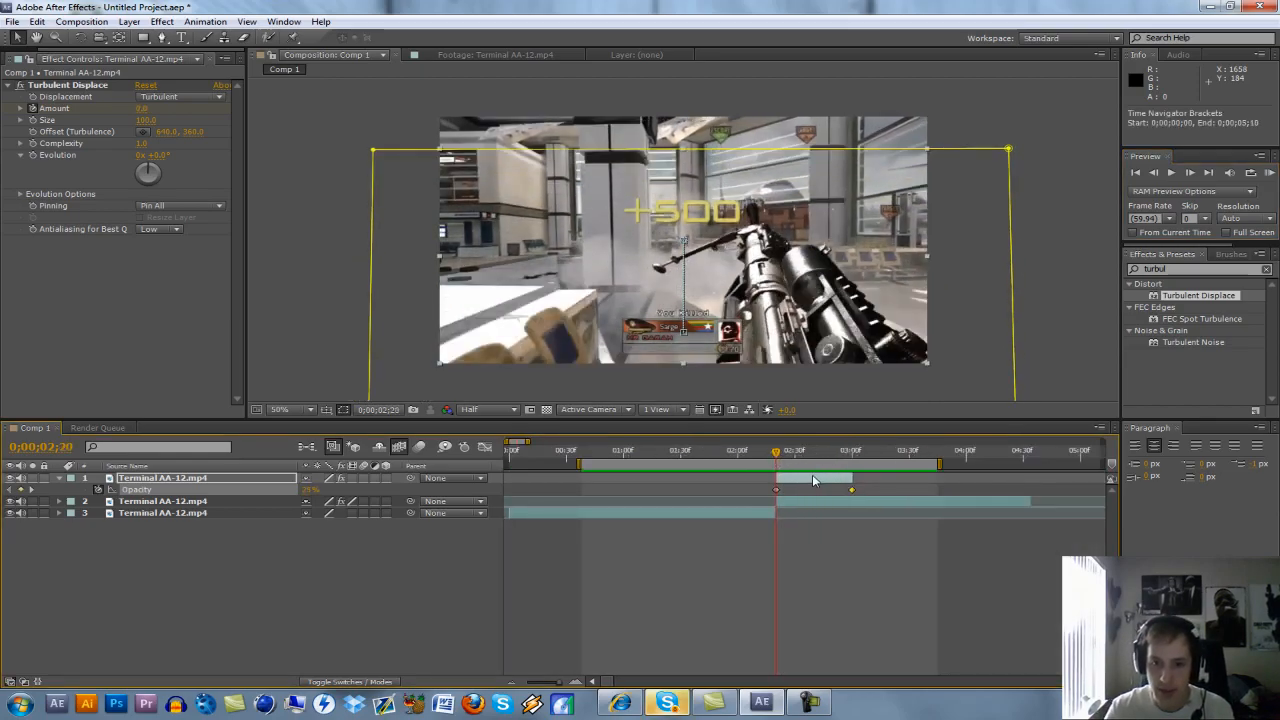
- Inspect the effects on the short overlay layer and on the clip that follows the cut
click(812, 481)
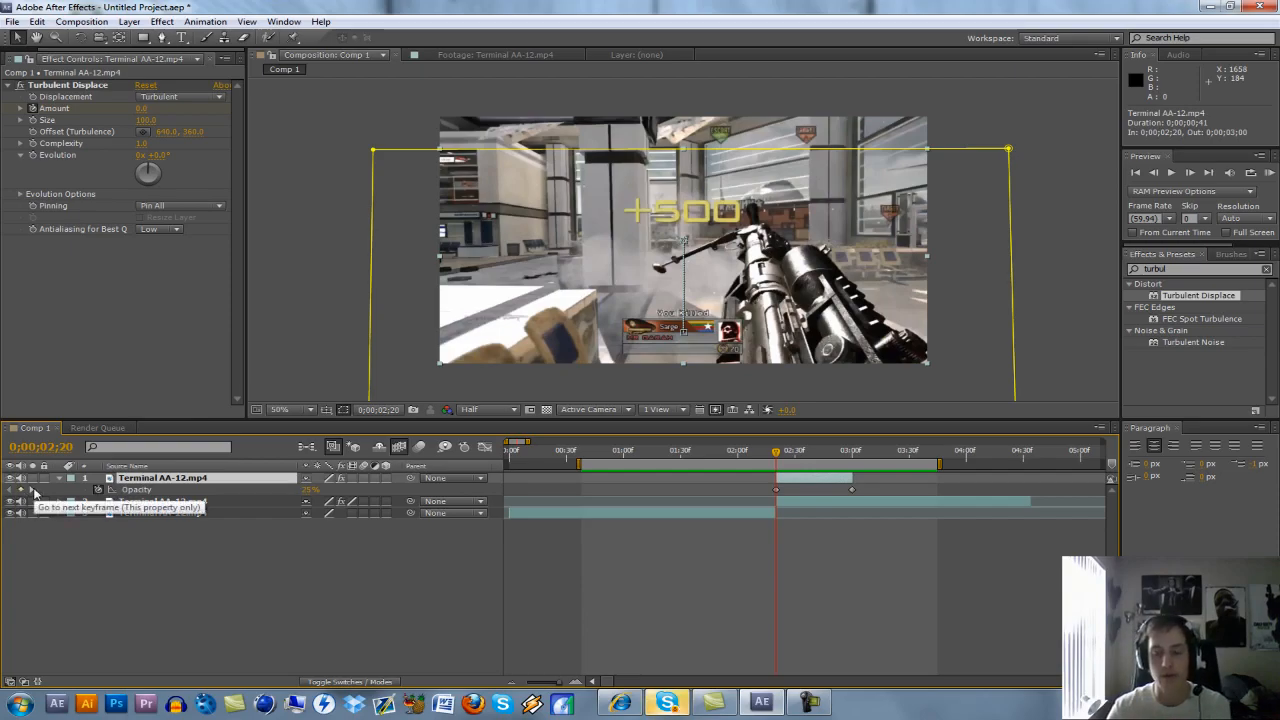
click(799, 503)
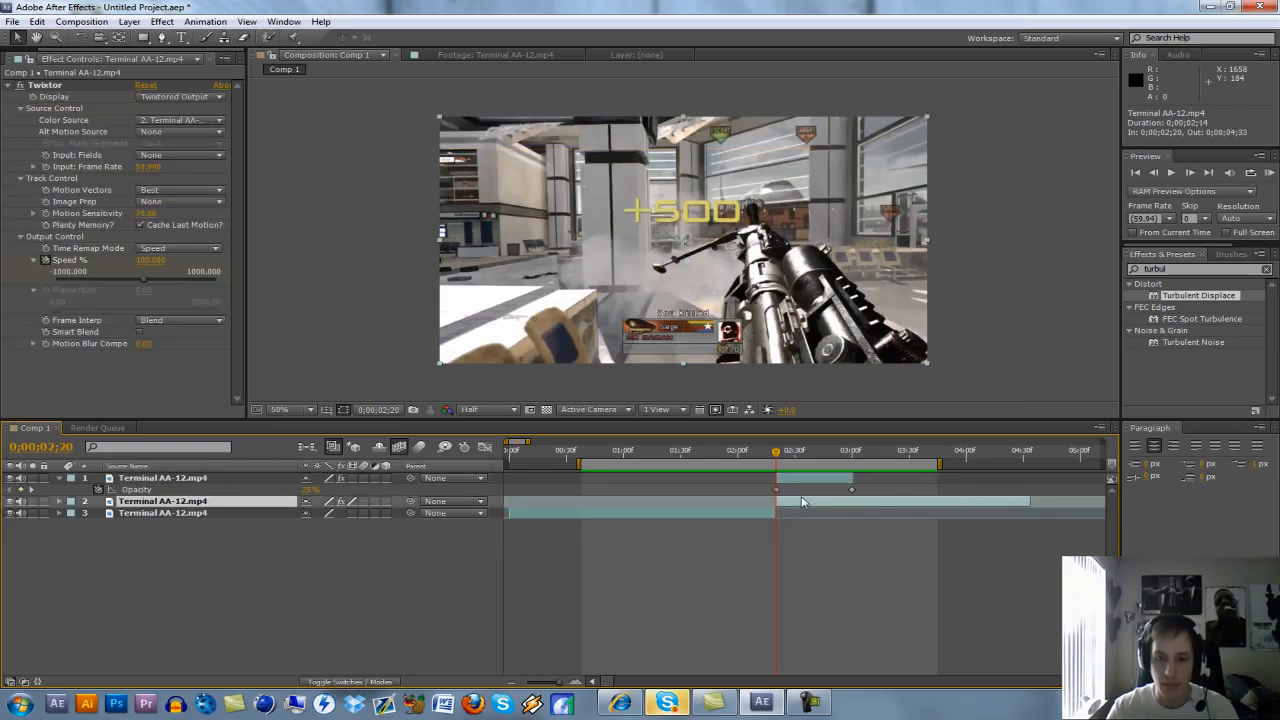
click(816, 481)
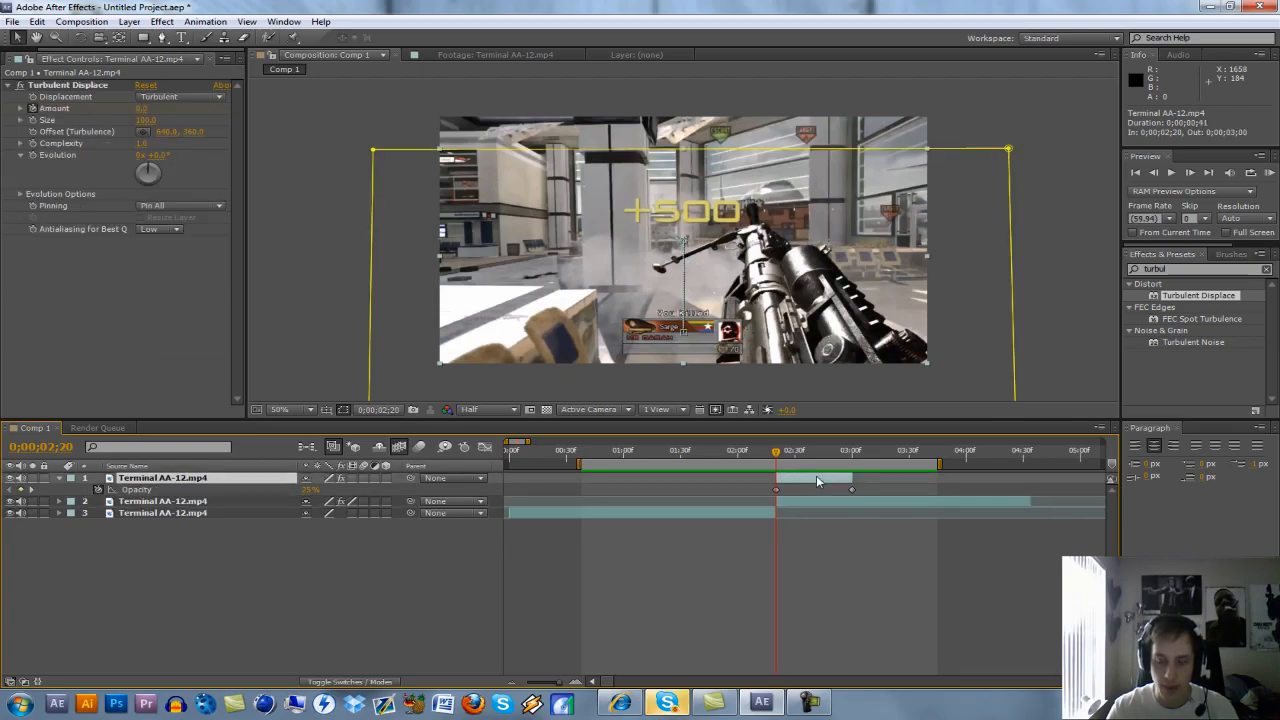
click(1063, 378)
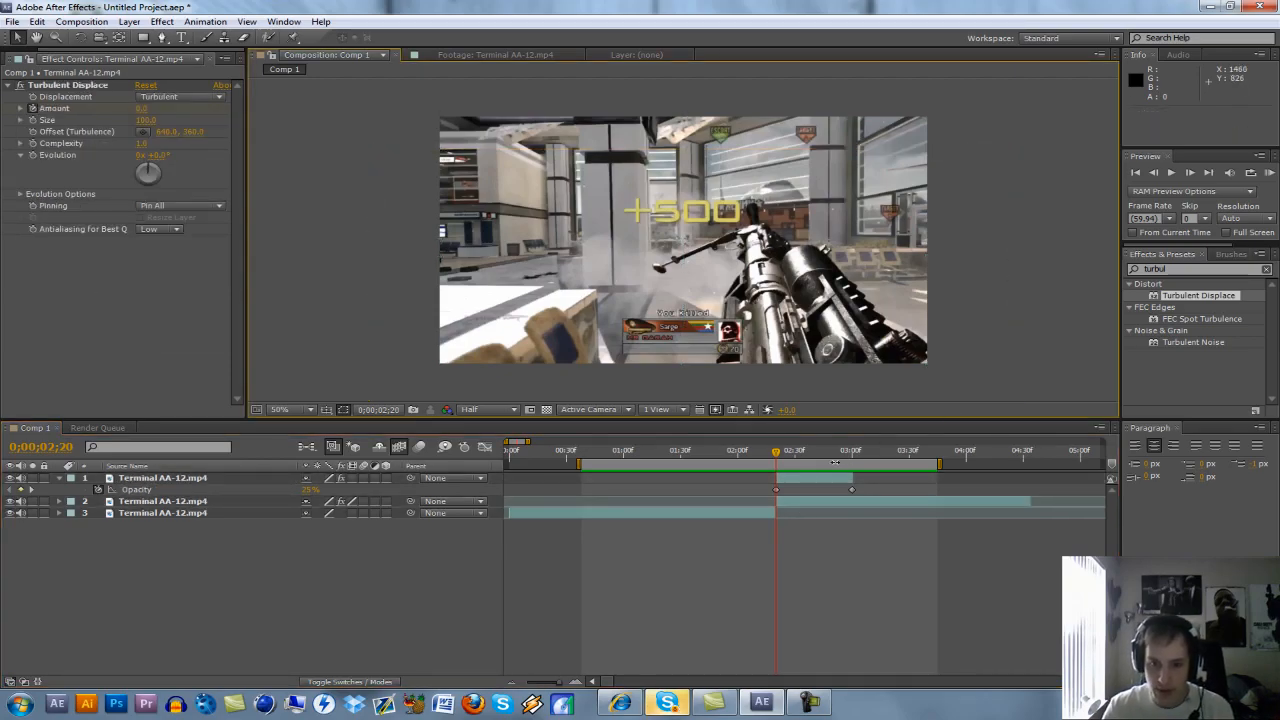
click(777, 453)
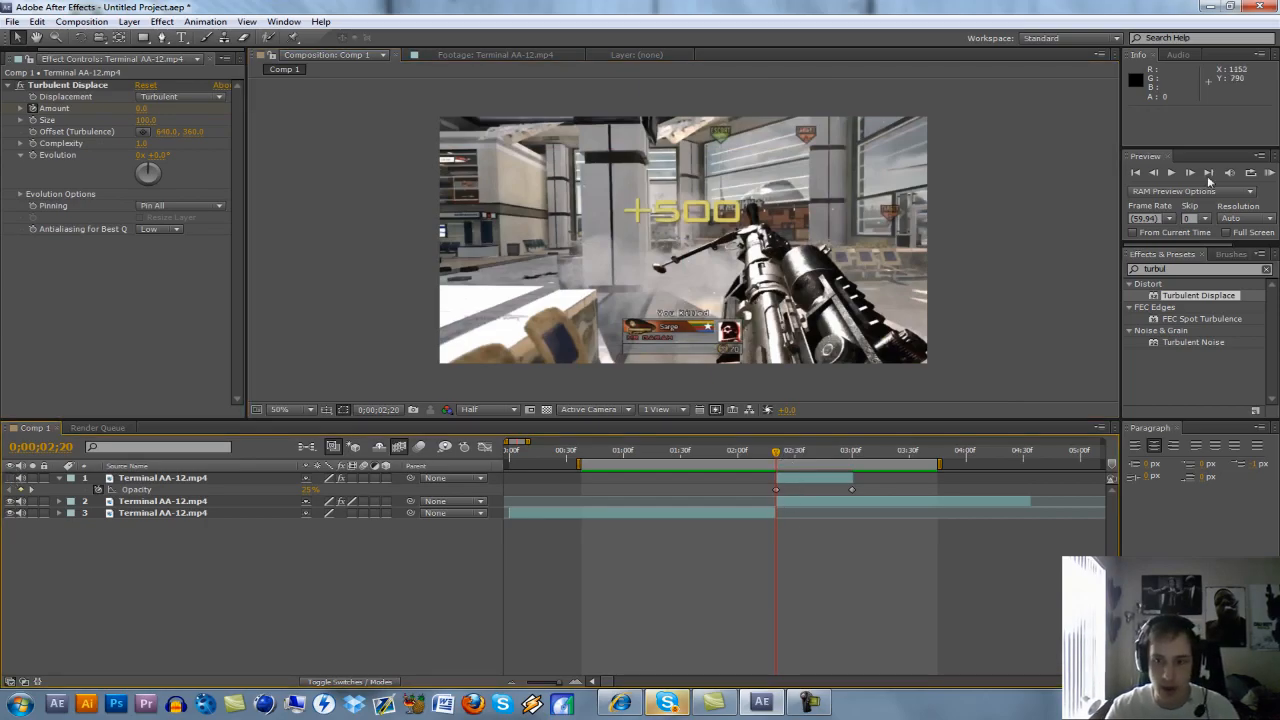
- Step through the frames just before the cut and come back to 0;00;02;20
click(1154, 173)
click(1154, 173)
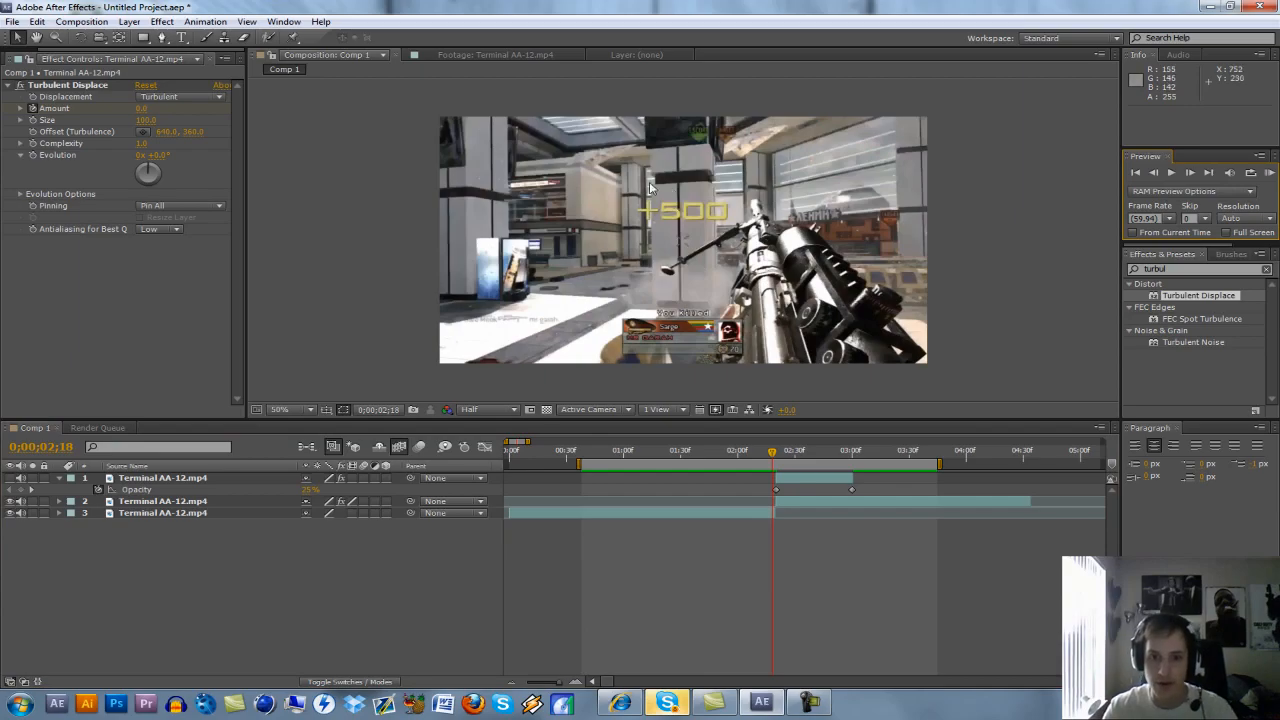
click(1196, 172)
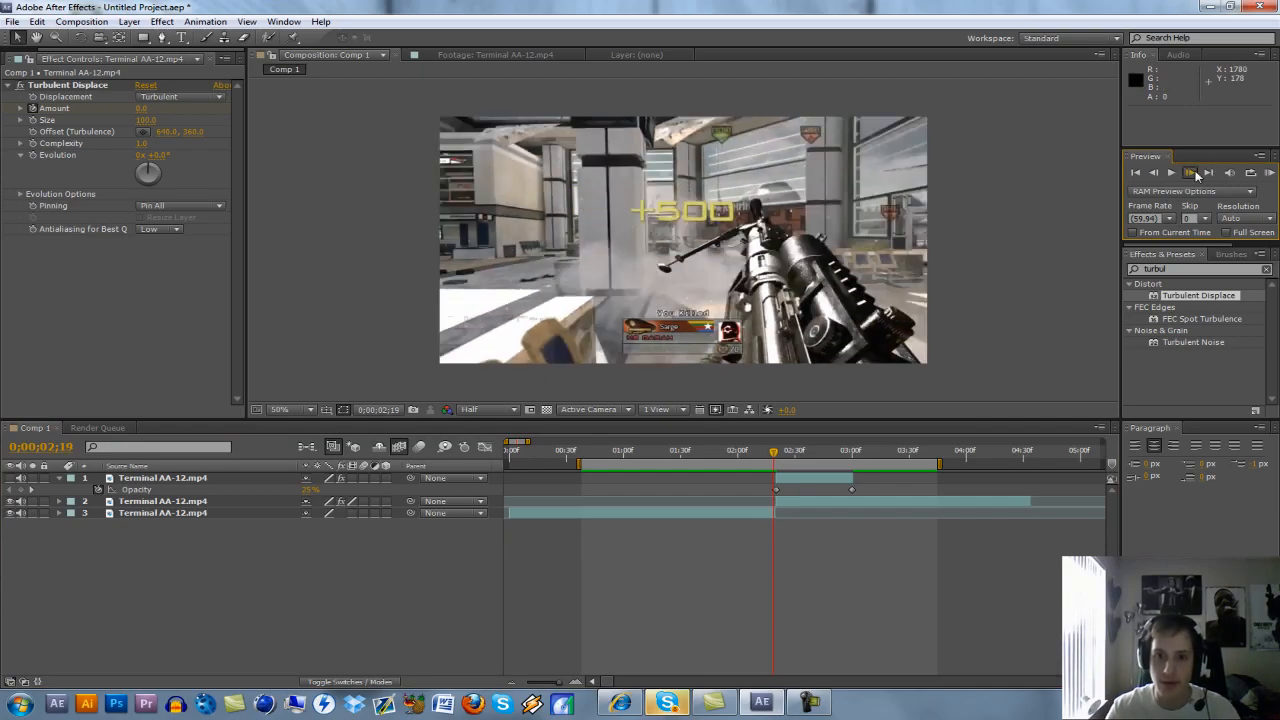
click(1196, 172)
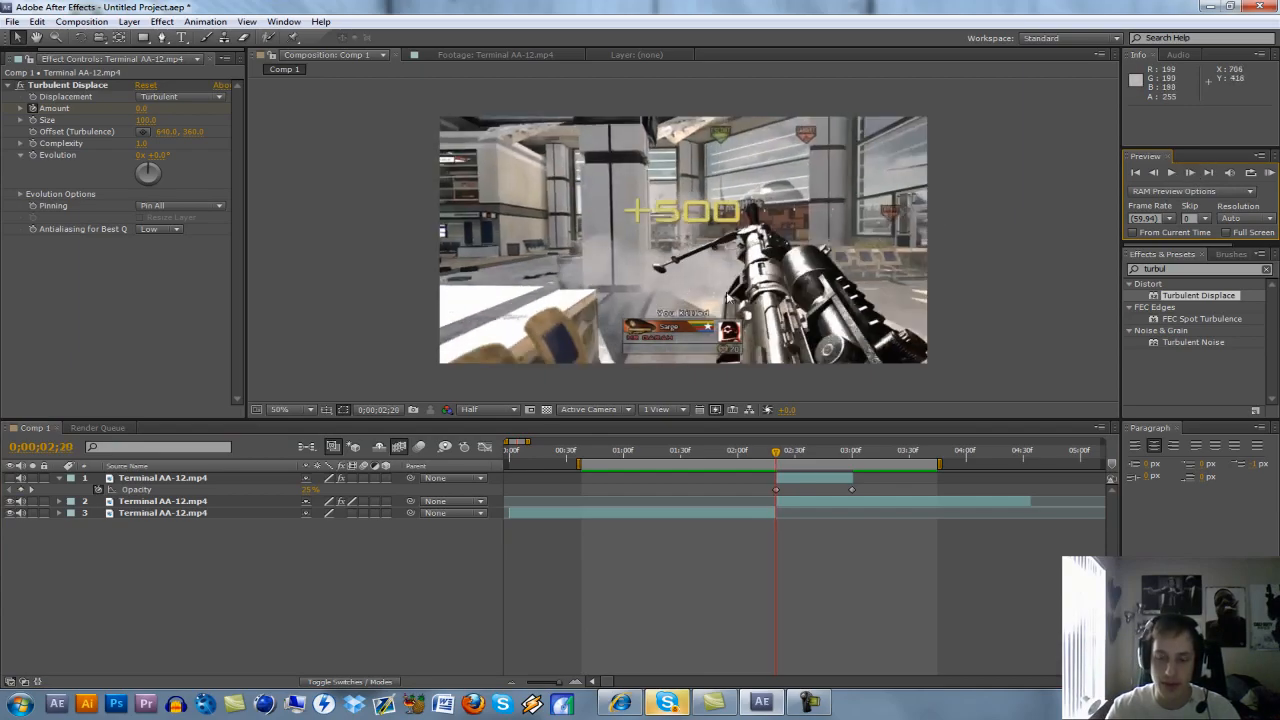
- Delete the short overlay layer with Turbulent Displace and duplicate the Twixtor clip that starts at the cut
click(784, 505)
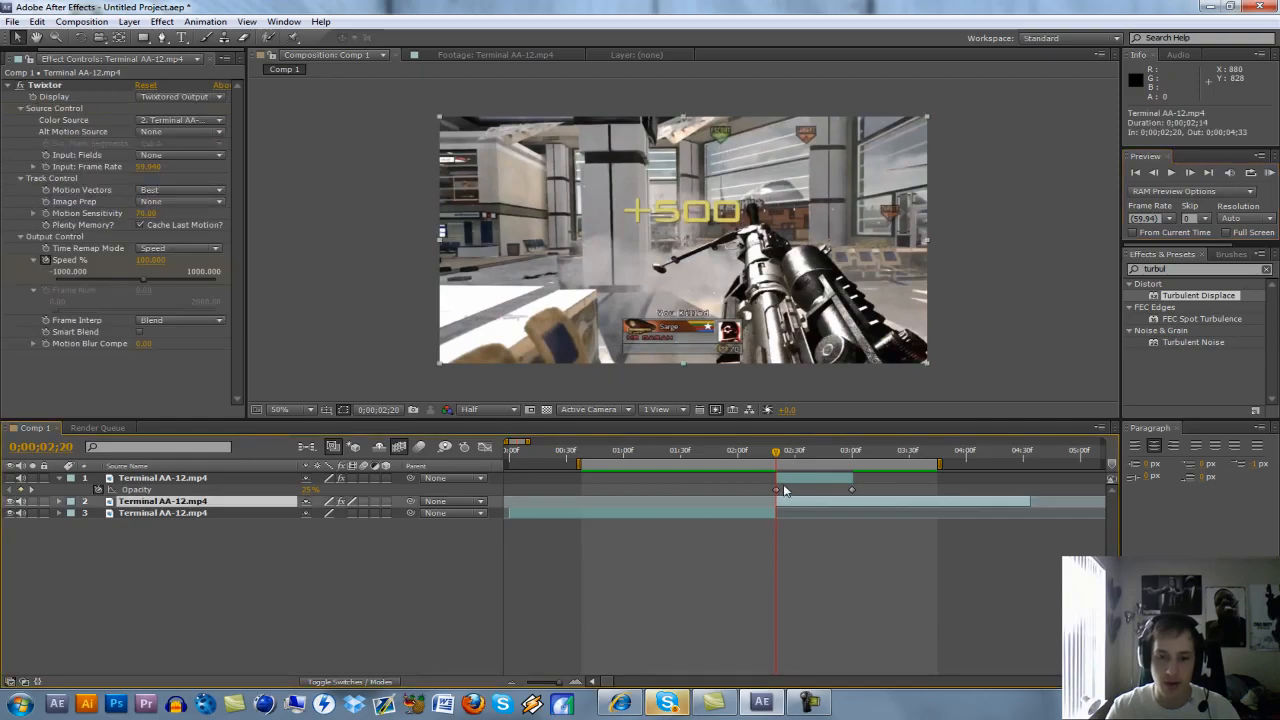
click(786, 480)
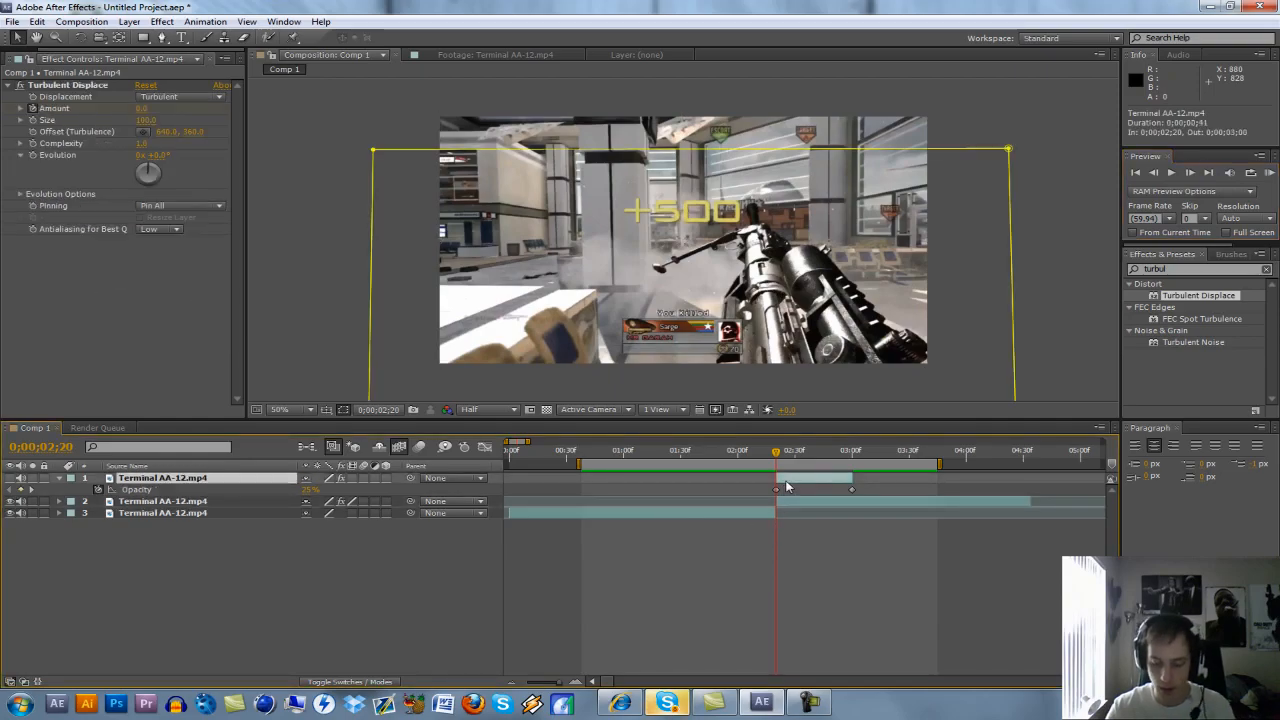
key(Delete)
click(796, 481)
key(ctrl+d)
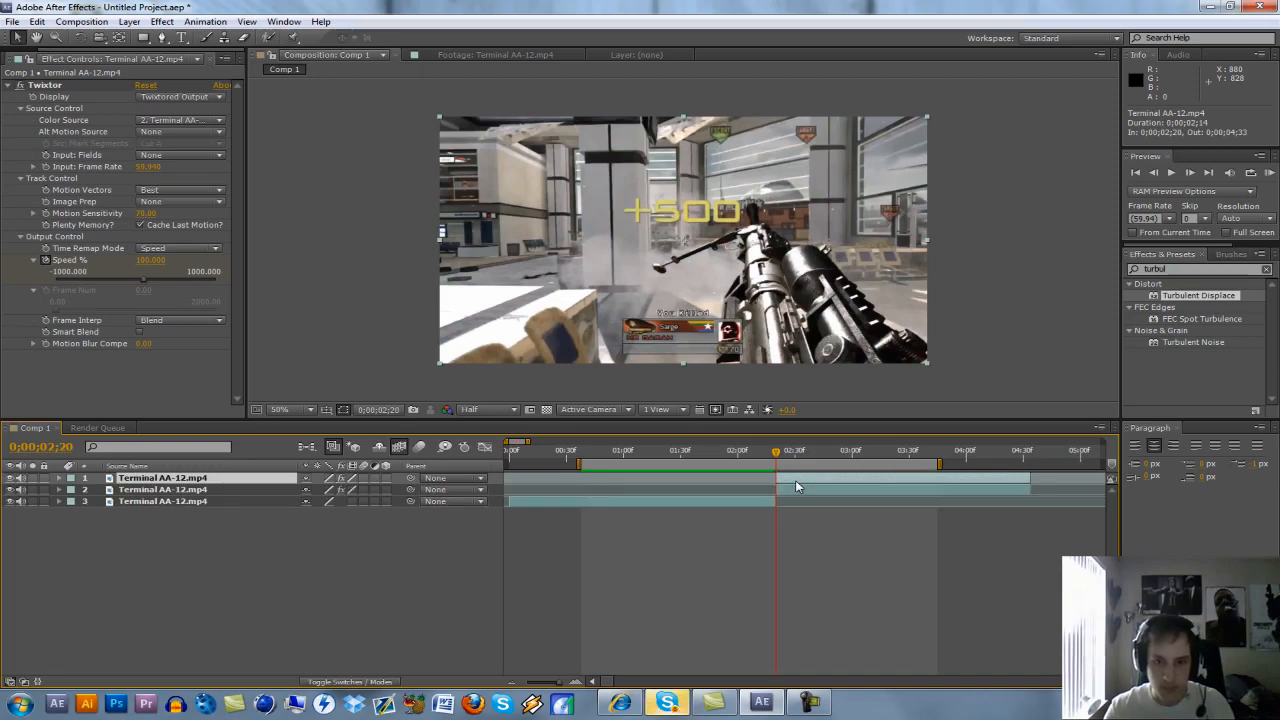
- Apply Freeze Frame to the duplicated top clip at 0;00;02;20
right_click(795, 480)
mouse_move(851, 108)
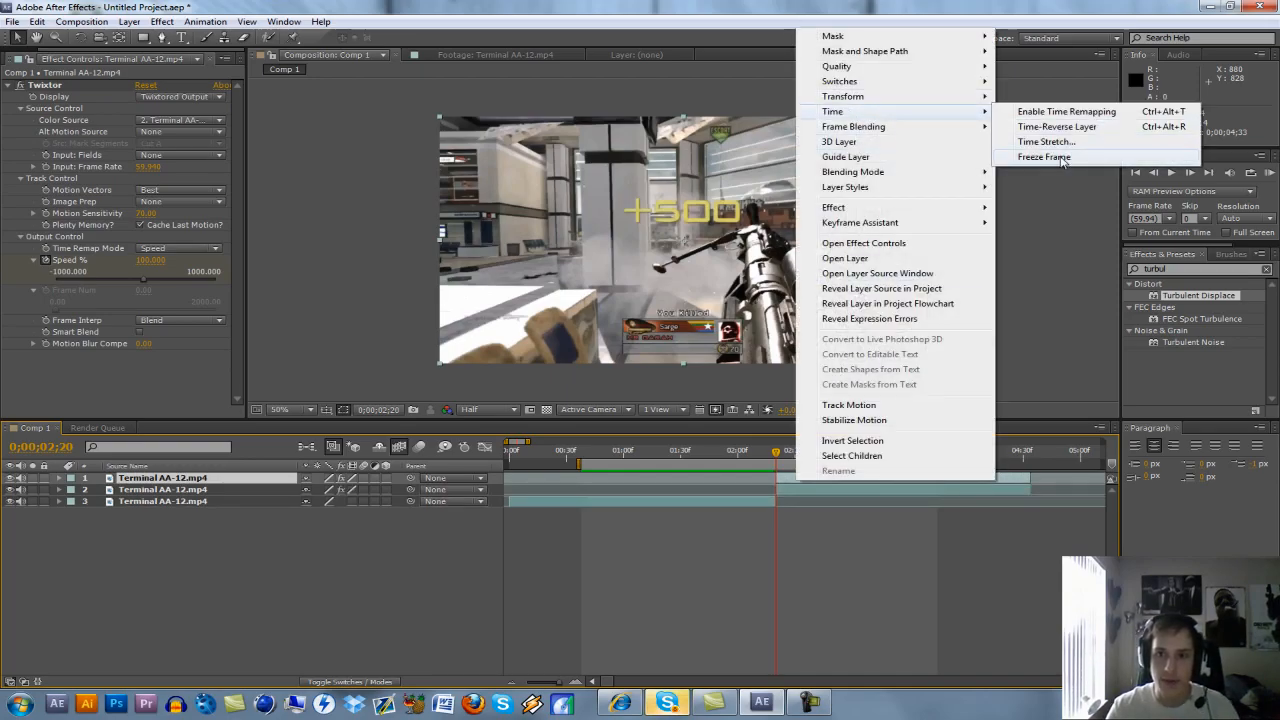
click(1045, 157)
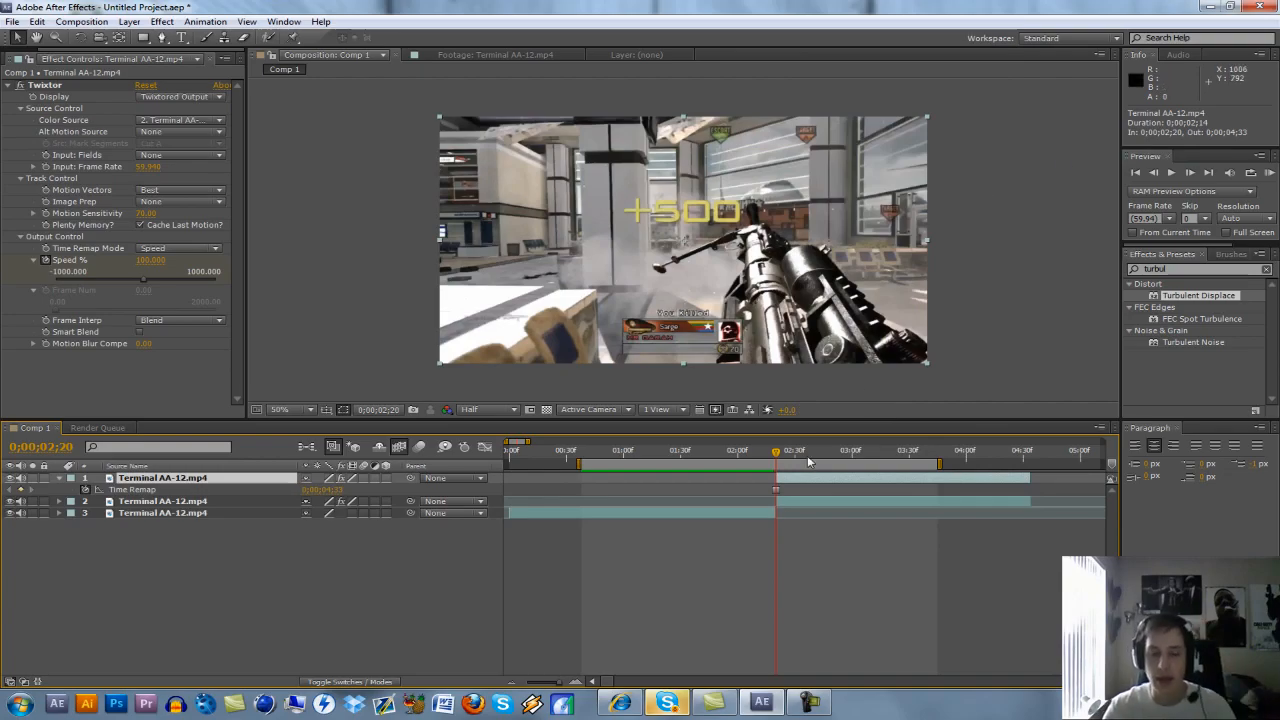
click(129, 21)
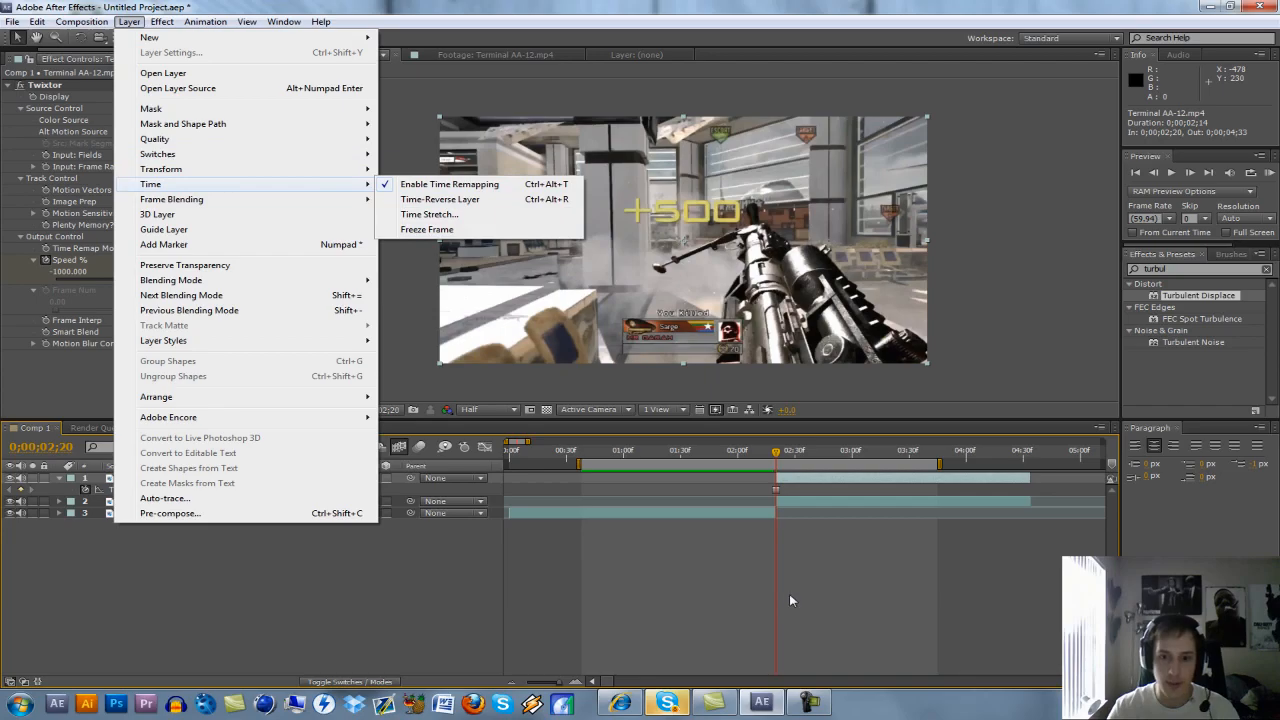
click(789, 594)
click(804, 478)
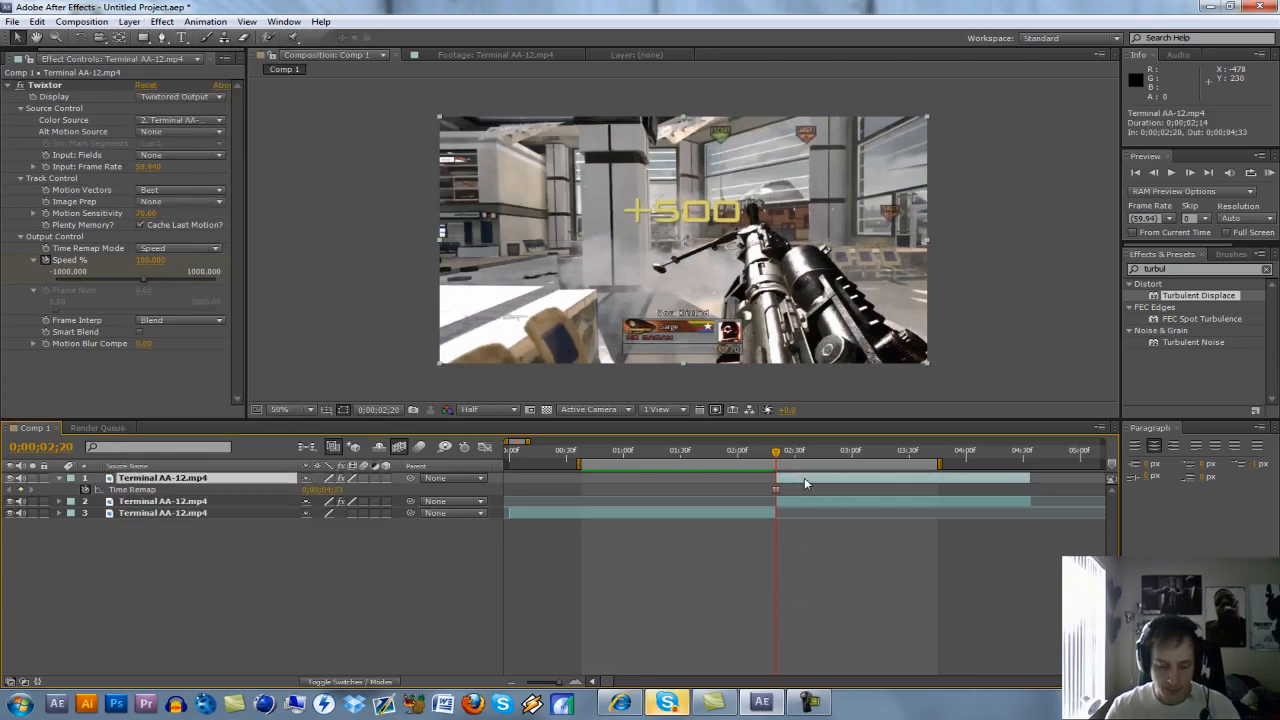
- Set the frozen layer's opacity to 30% and add an opacity keyframe at 0;00;02;20
key(t)
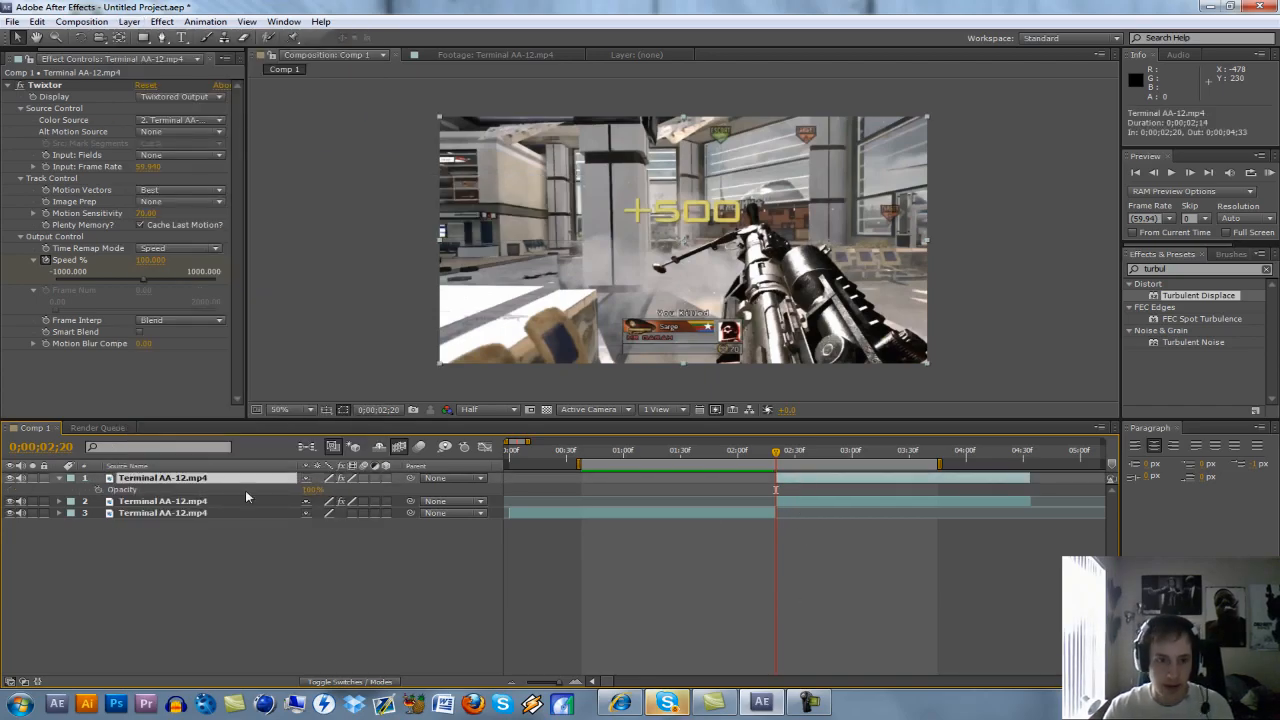
click(313, 490)
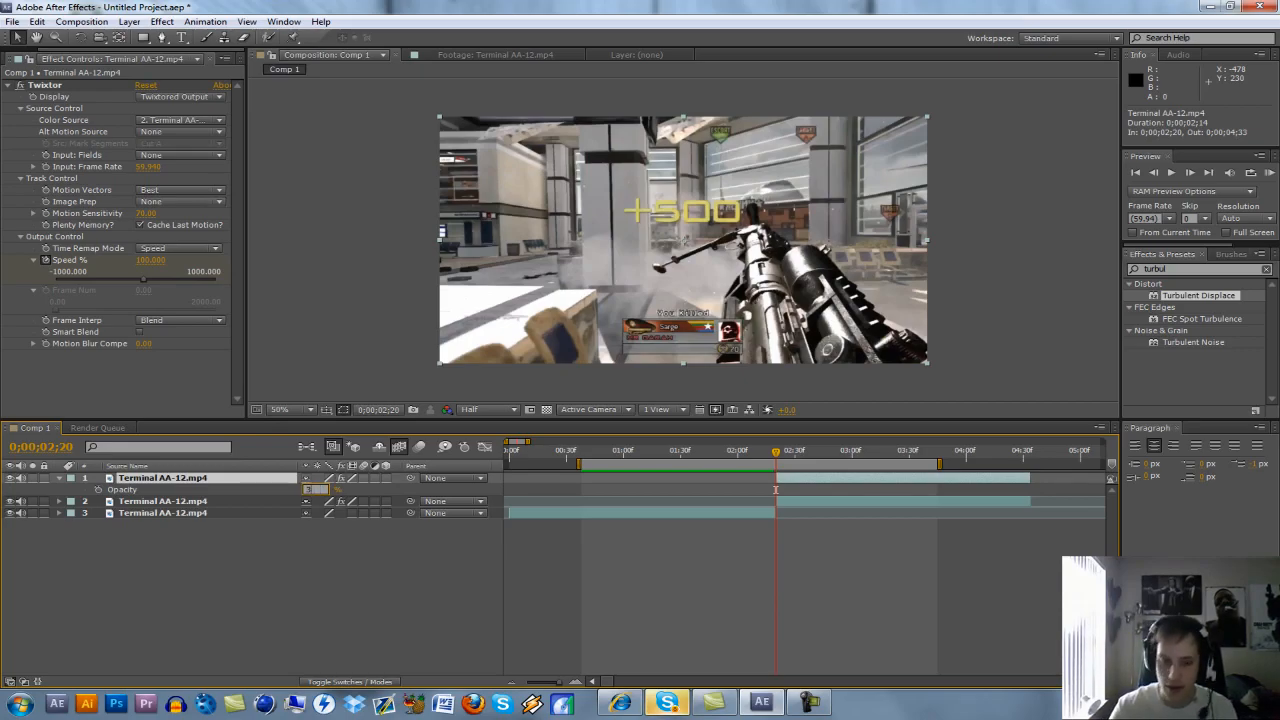
click(316, 494)
click(98, 490)
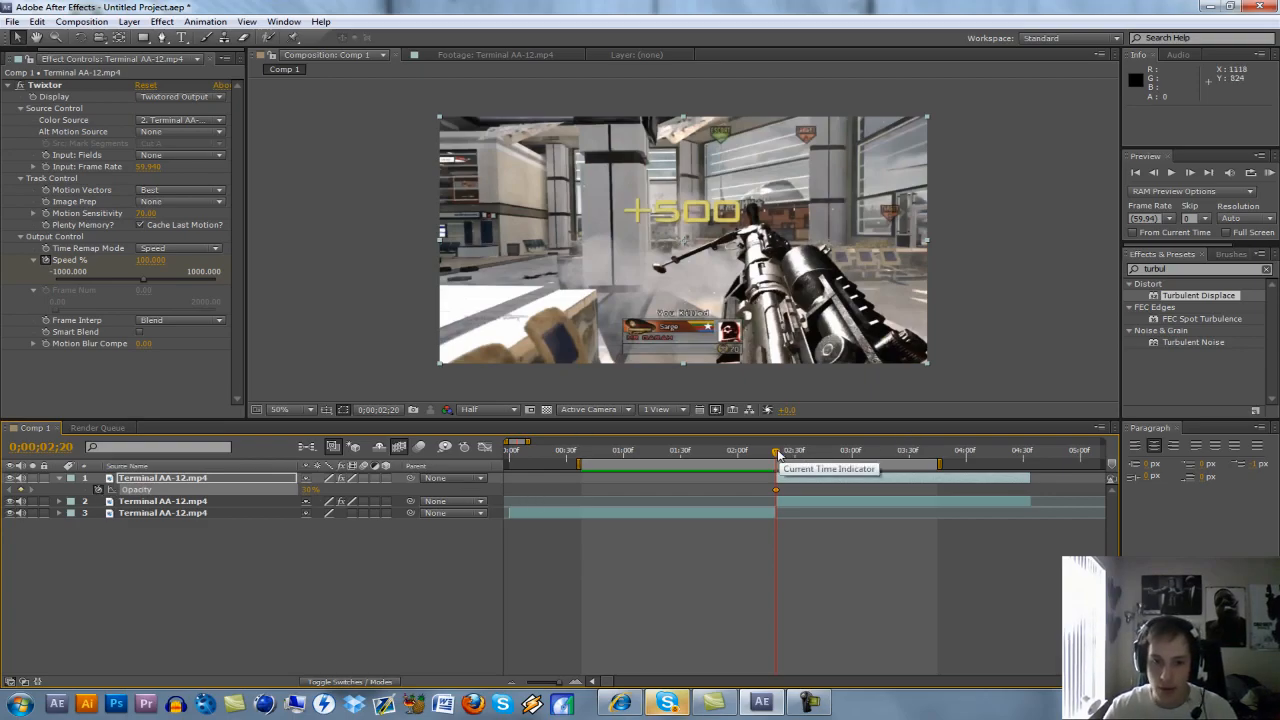
- Split the frozen layer at 0;00;03;00 and delete the portion after the split
drag(818, 455, 855, 473)
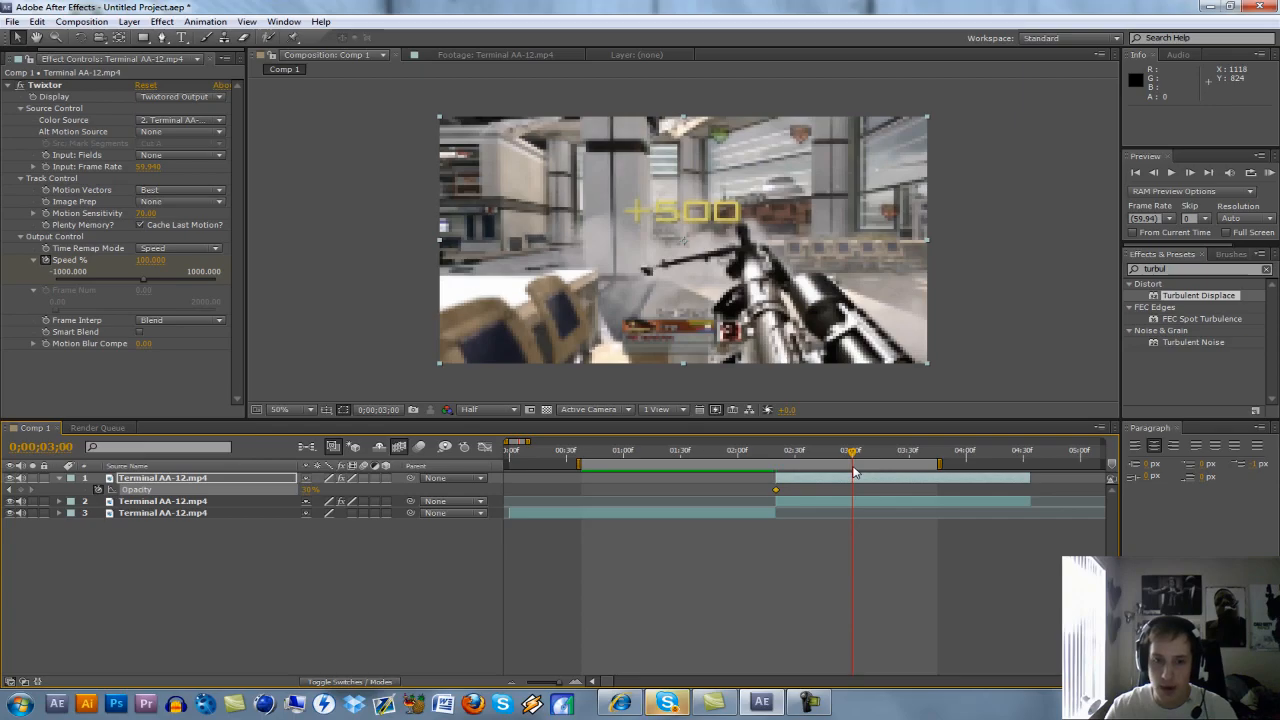
click(860, 479)
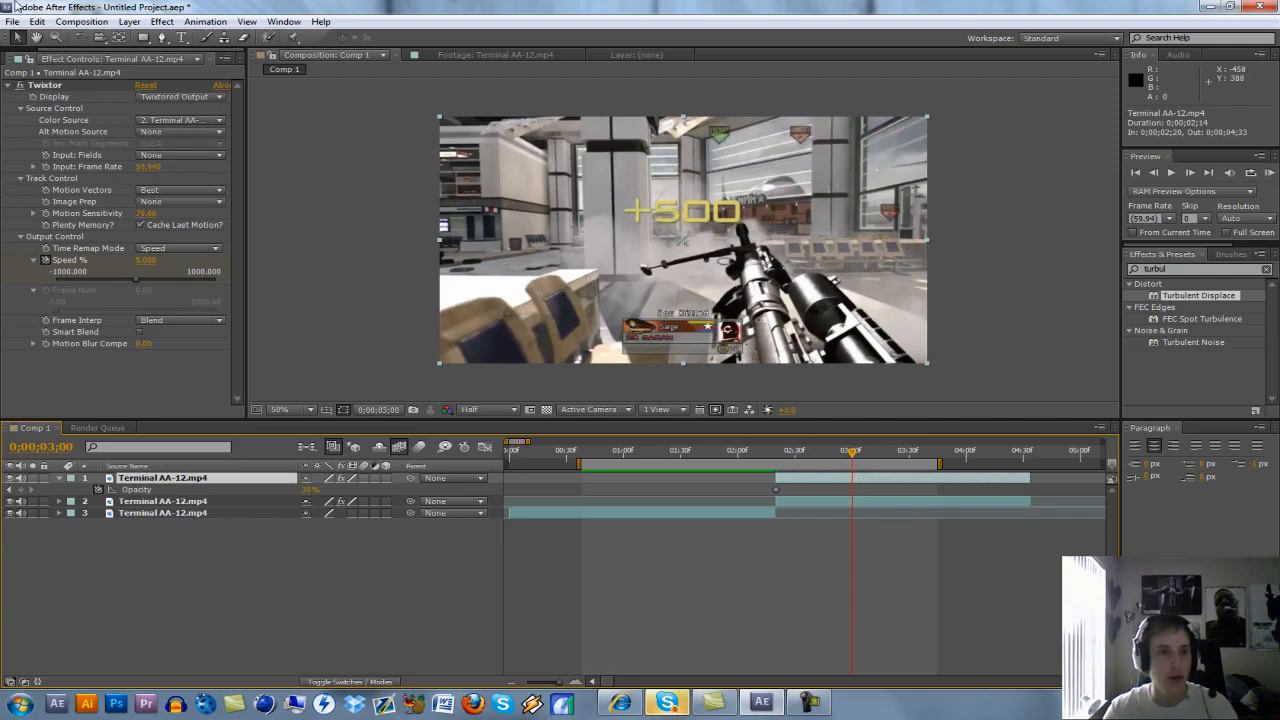
click(138, 22)
mouse_move(37, 21)
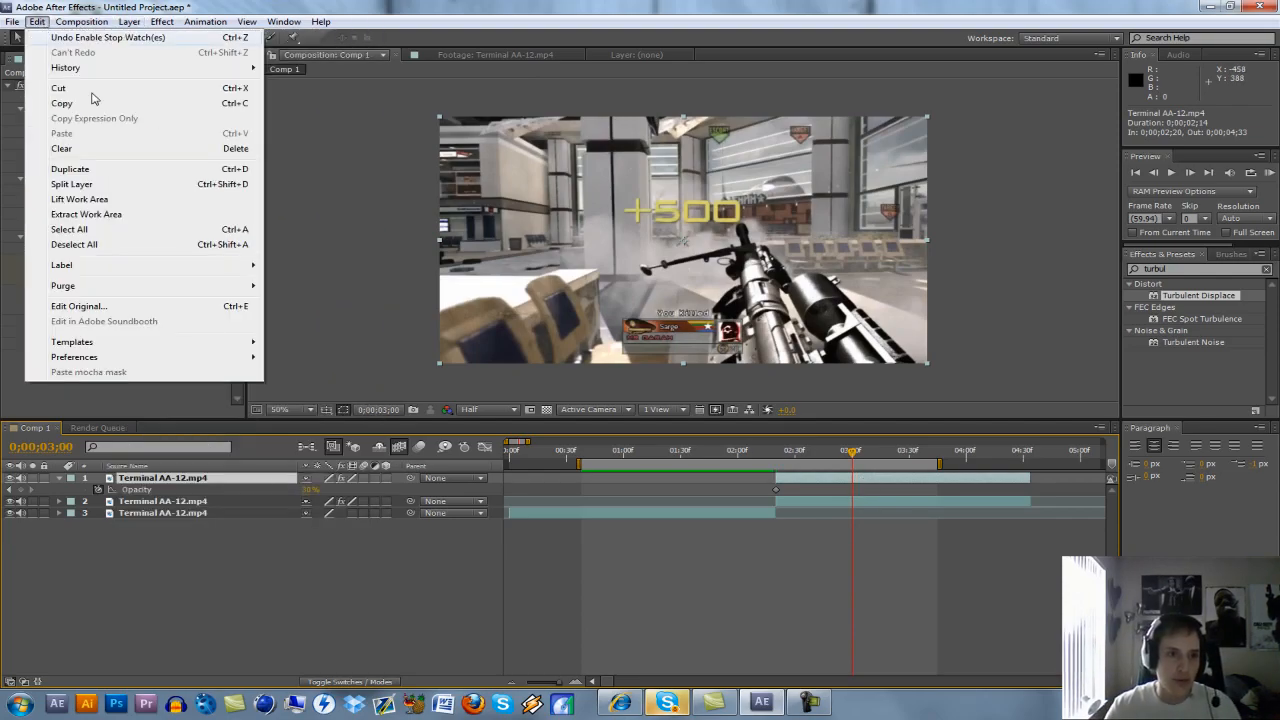
click(72, 184)
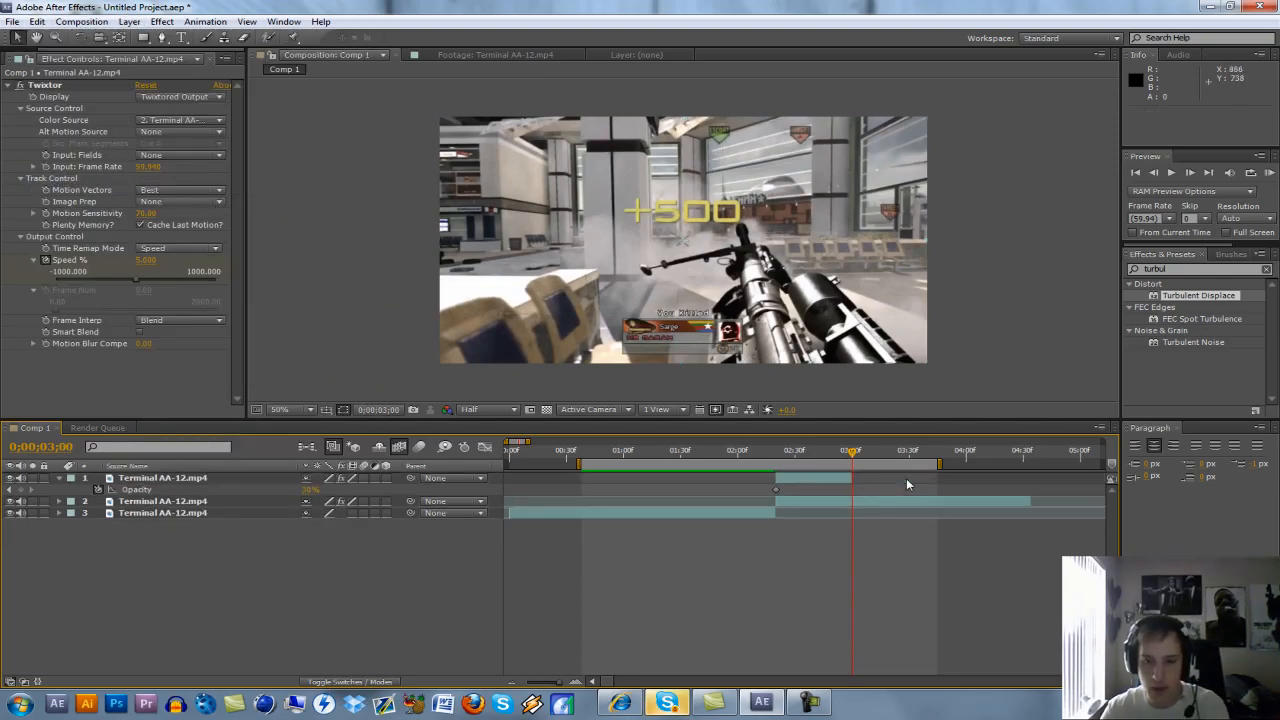
- Set the frozen layer's opacity to 0% at 0;00;03;00, the end of the layer
click(777, 458)
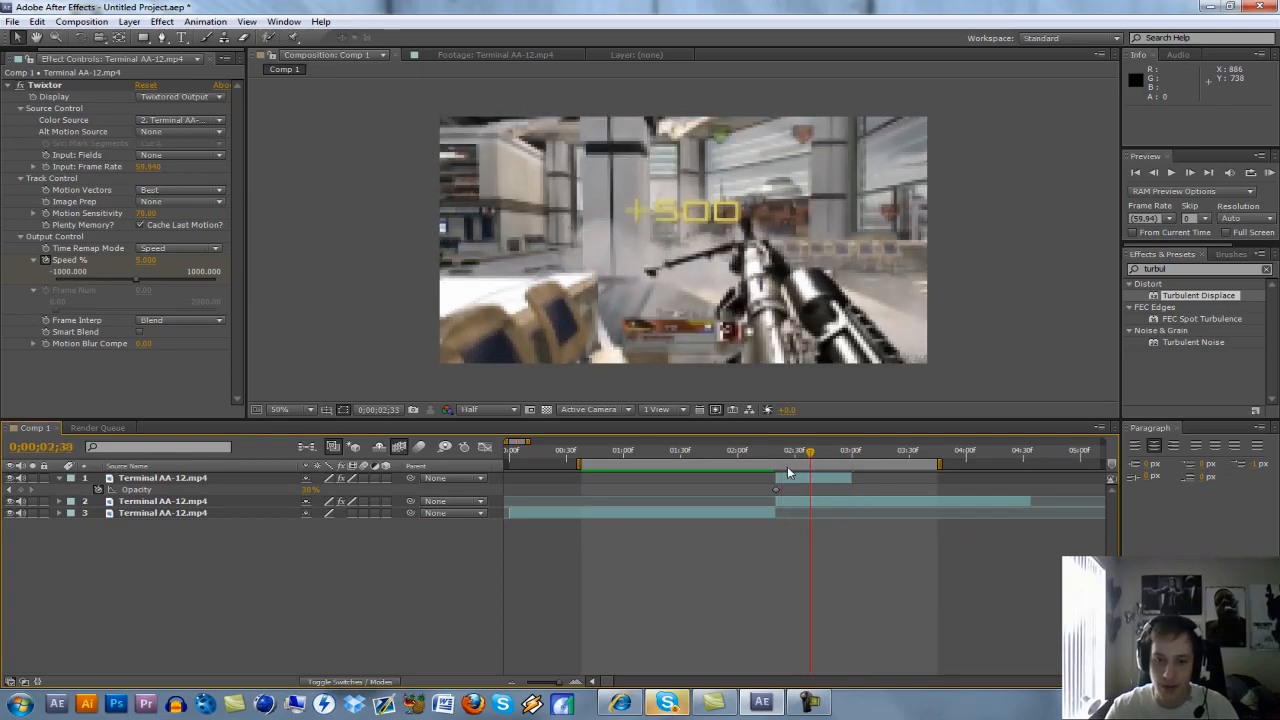
drag(777, 470, 854, 473)
key(equal)
key(equal)
key(equal)
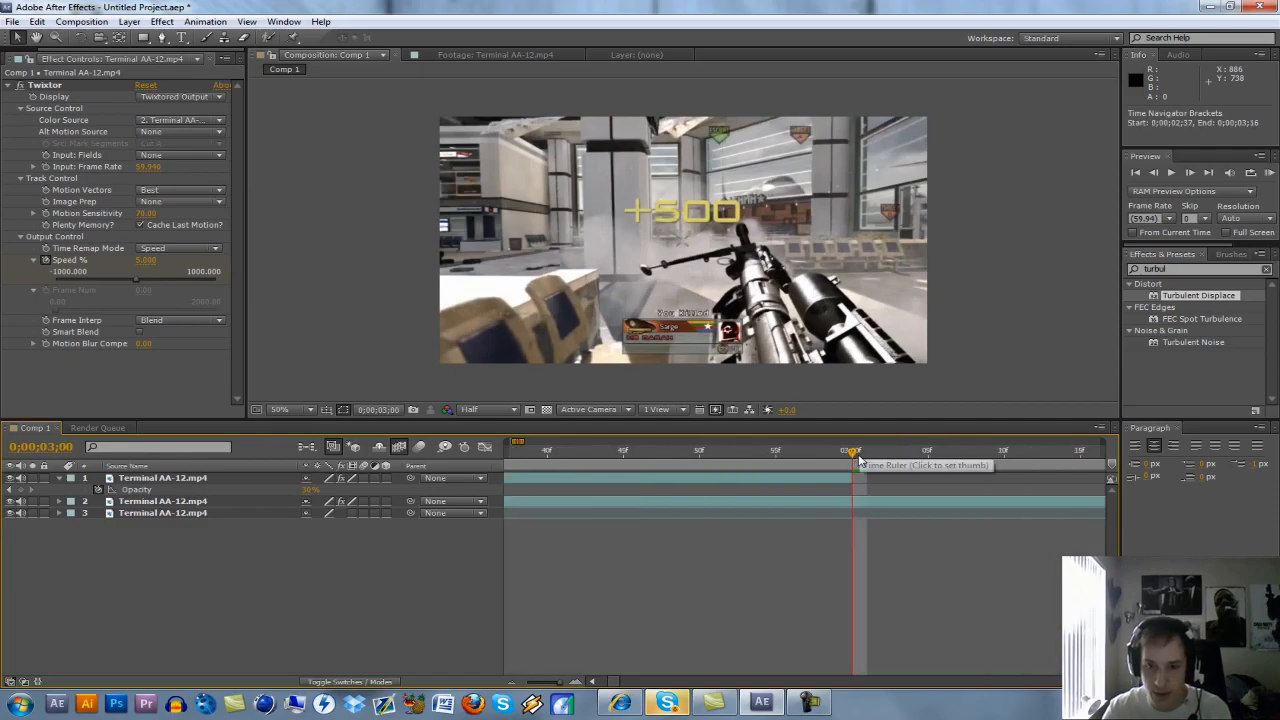
click(842, 479)
click(312, 490)
text(0)
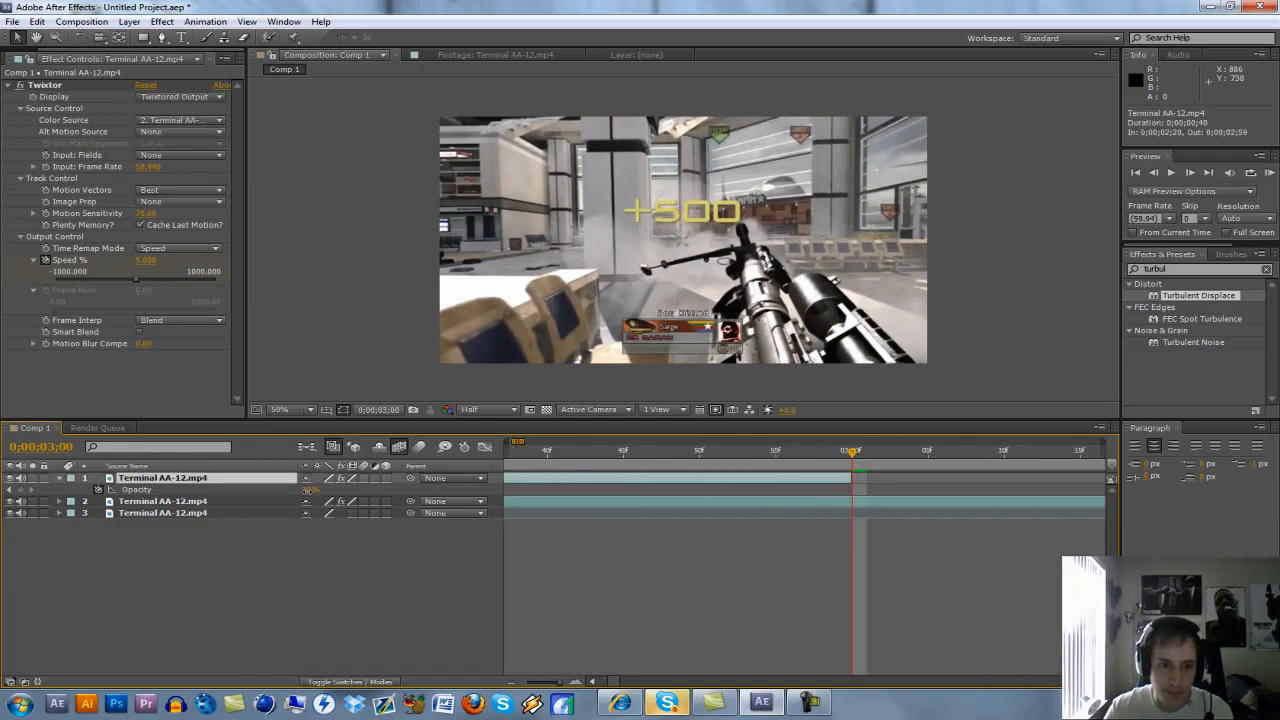
key(Return)
key(minus)
key(minus)
- Add a Position keyframe to the frozen layer at 0;00;02;20, where it begins
click(698, 451)
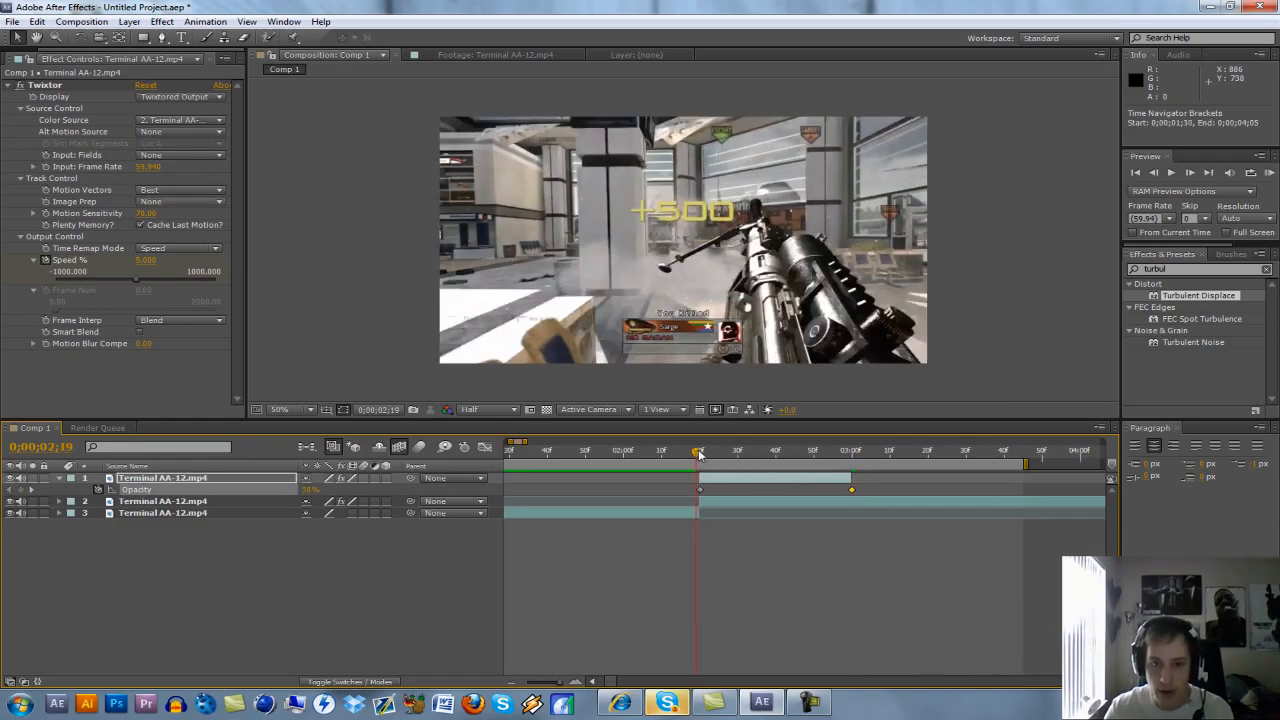
key(p)
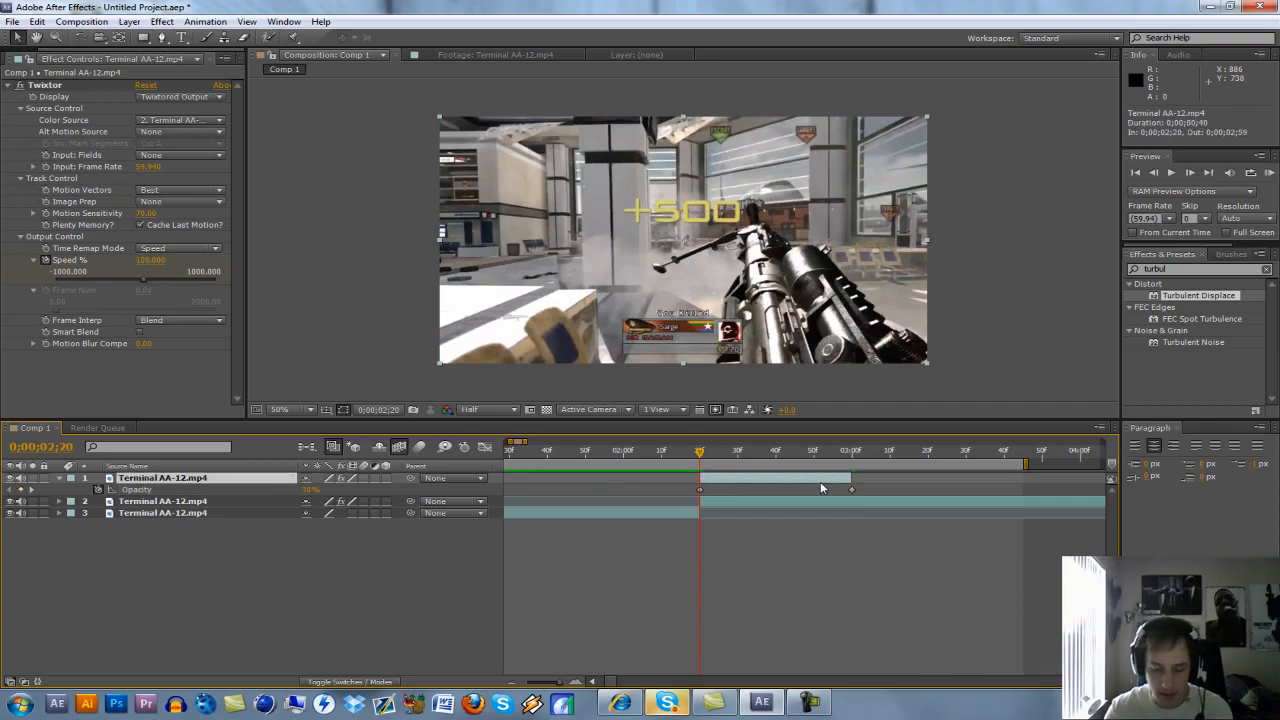
click(98, 490)
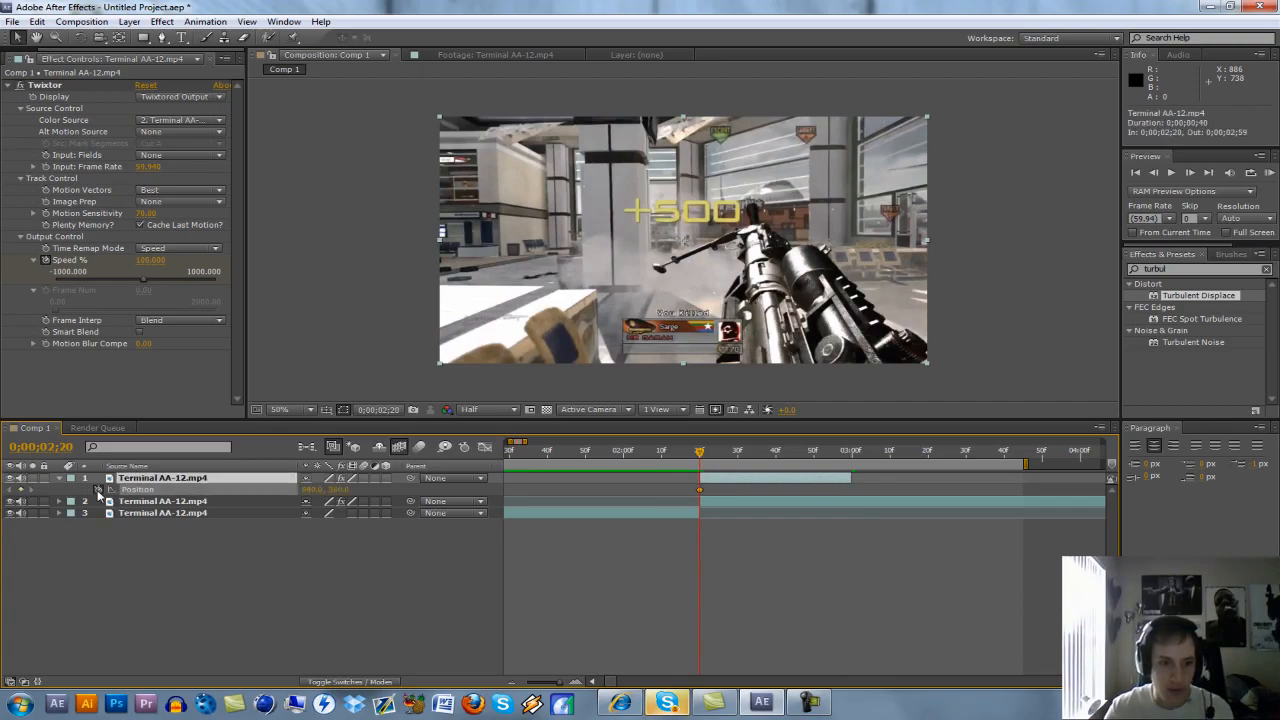
- Keyframe the frozen layer's position lower in the frame, at about 640, 629, at 0;00;02;59
drag(769, 454, 853, 461)
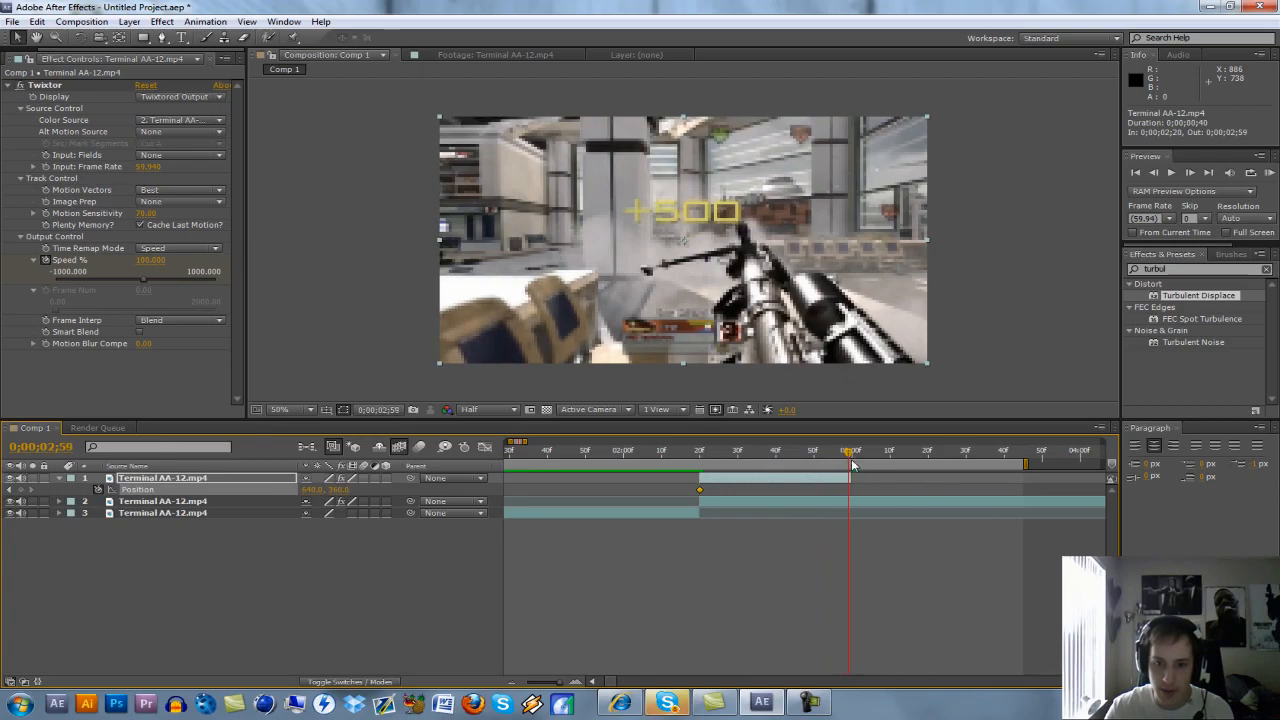
key(=)
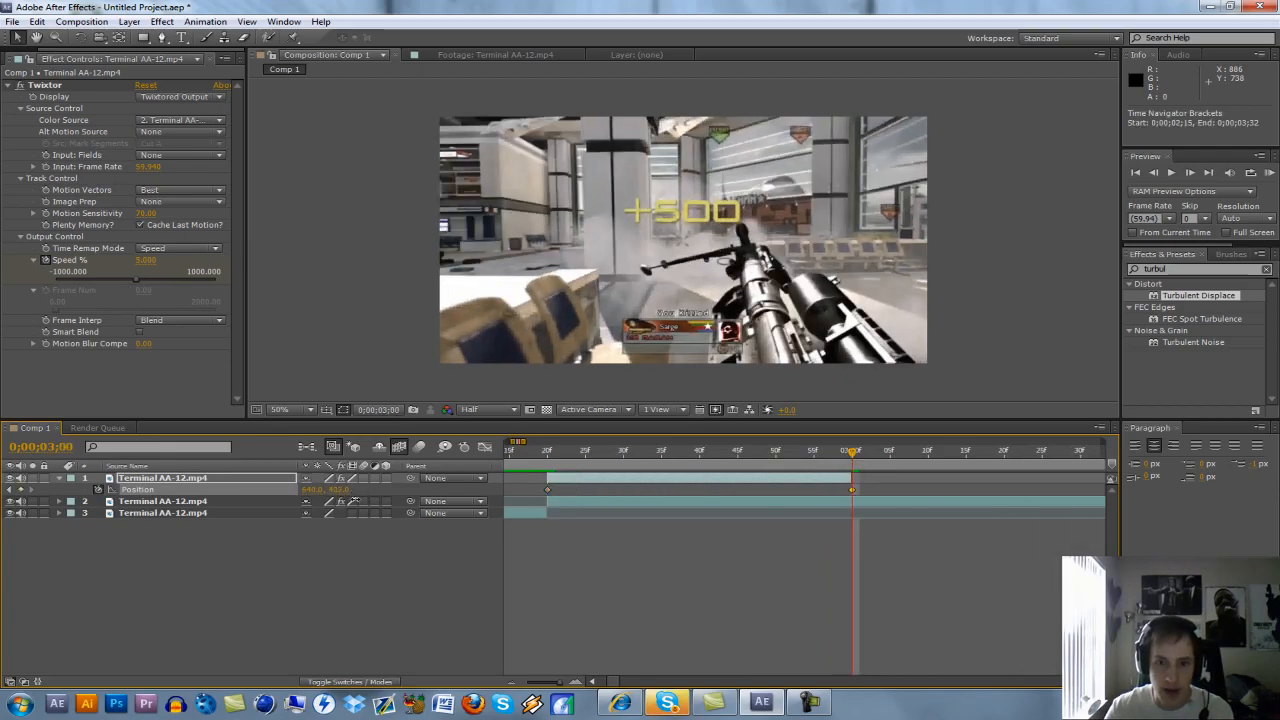
click(851, 490)
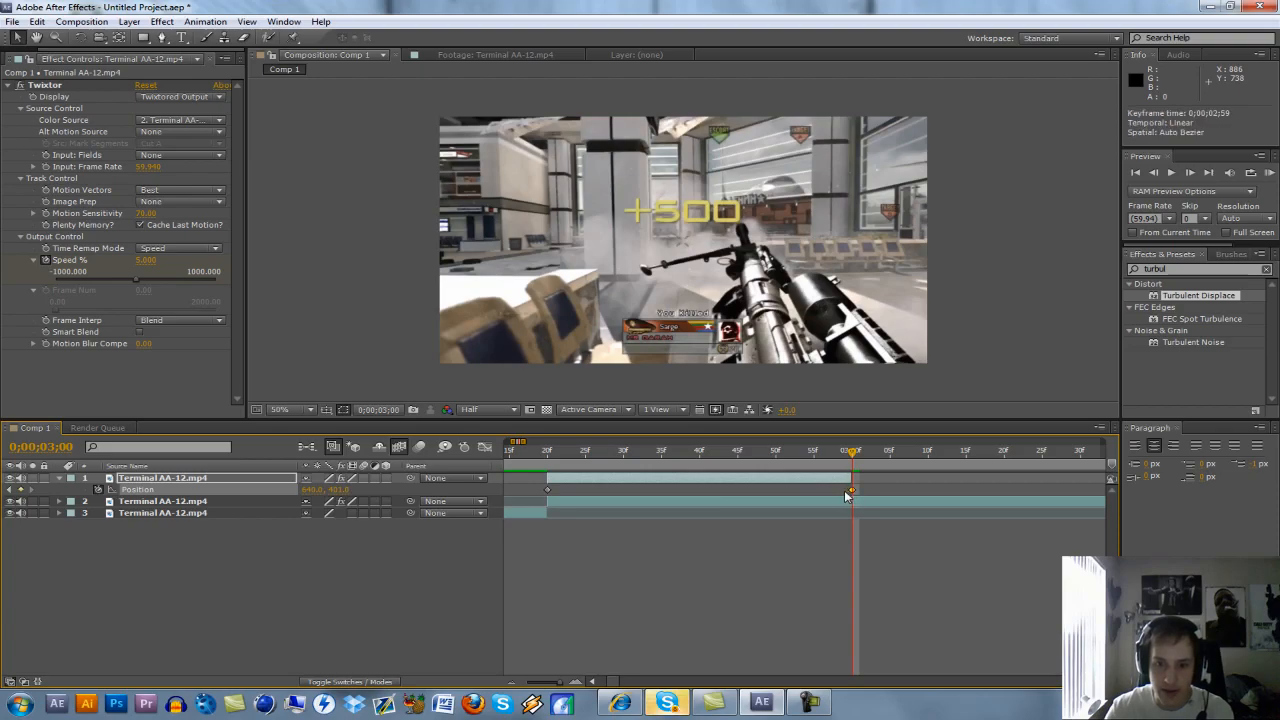
drag(853, 461, 847, 462)
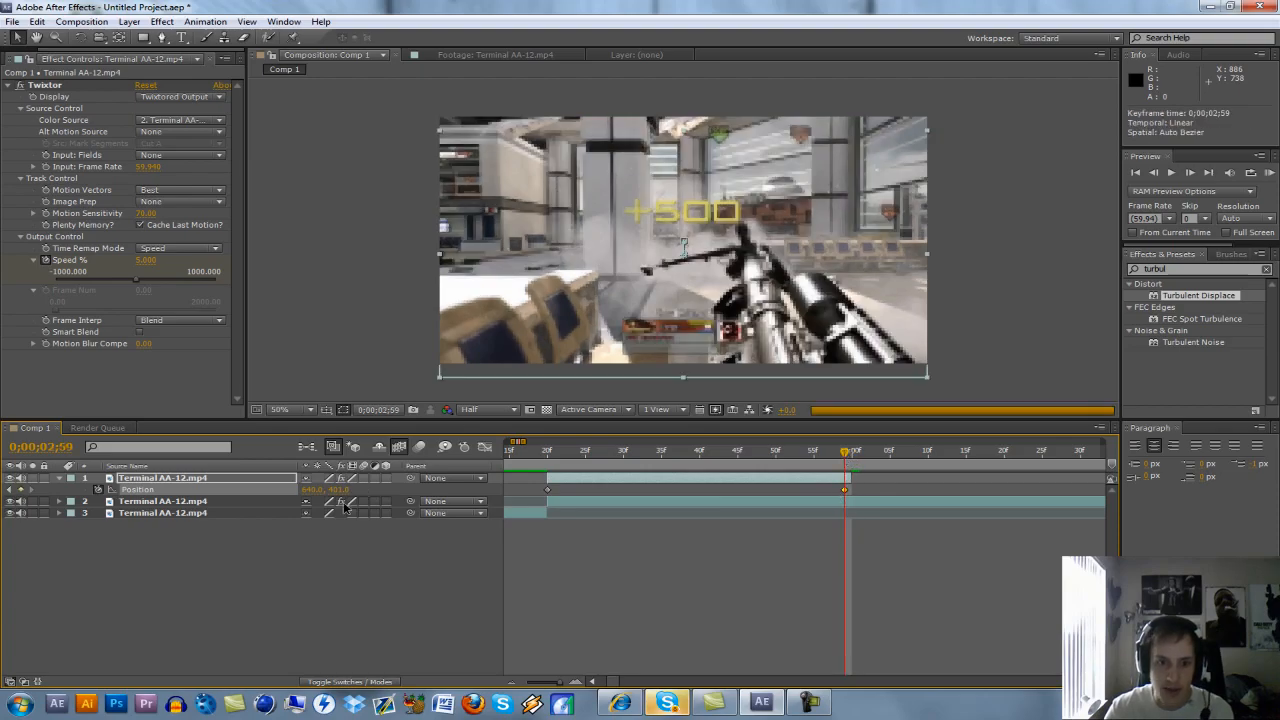
drag(335, 497, 533, 502)
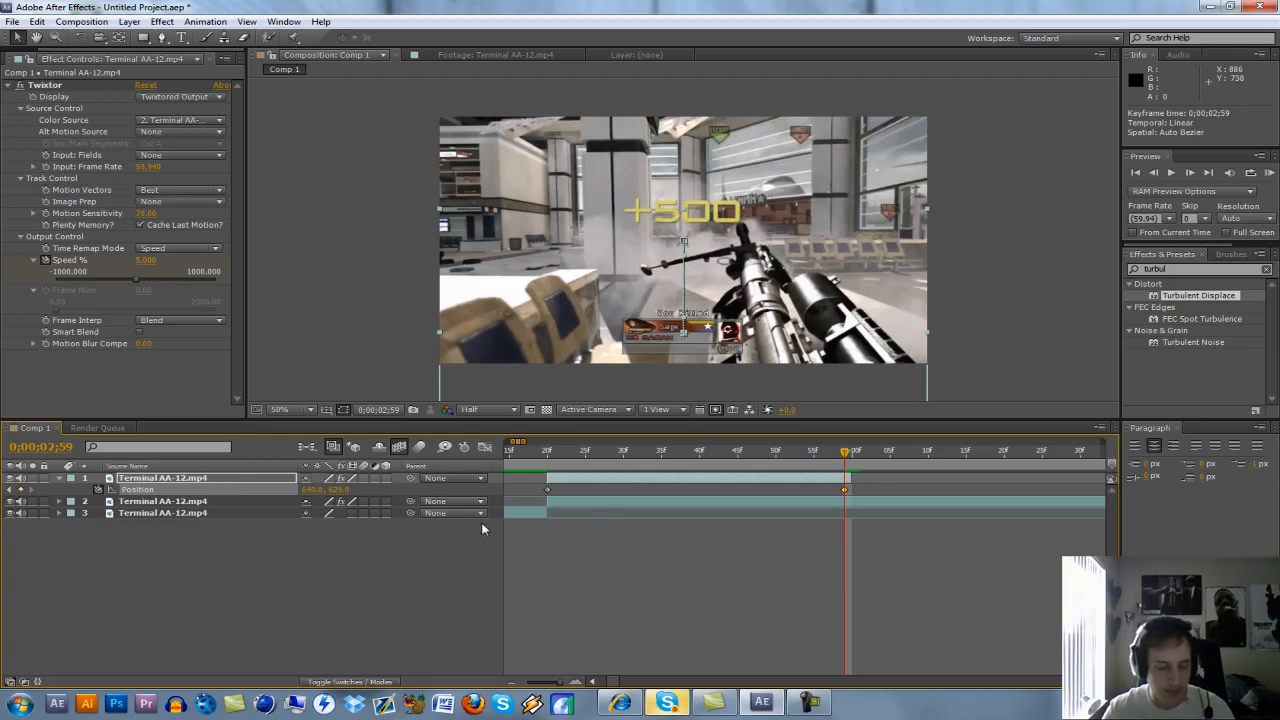
- Raise the frozen layer's opacity to 100% at 0;00;02;59 and set its position there to 640, 650
key(t)
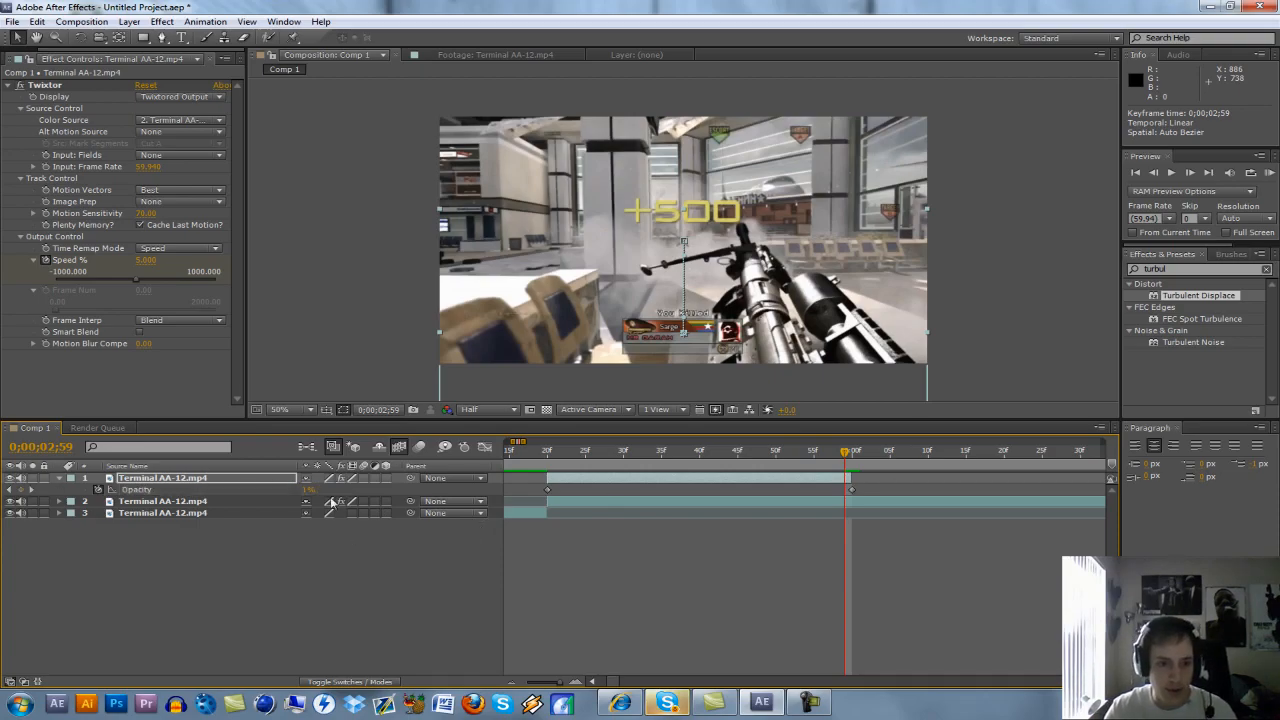
drag(311, 489, 496, 498)
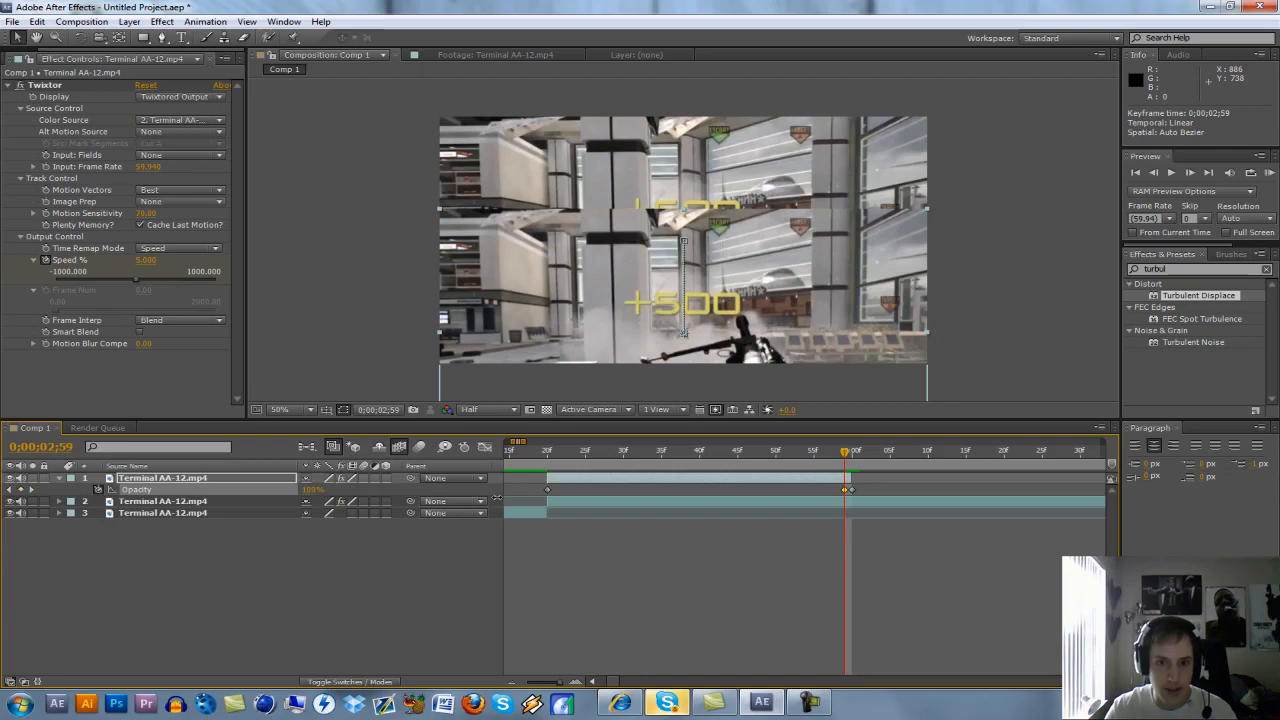
key(p)
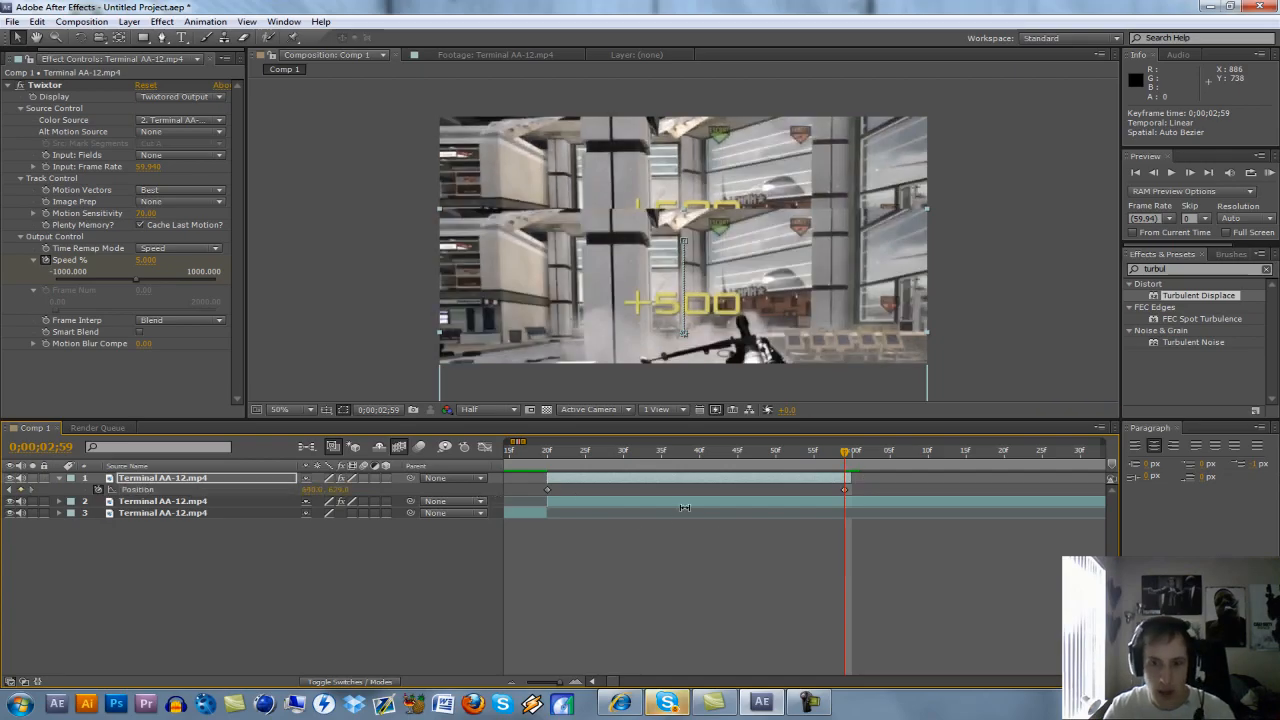
drag(334, 491, 346, 499)
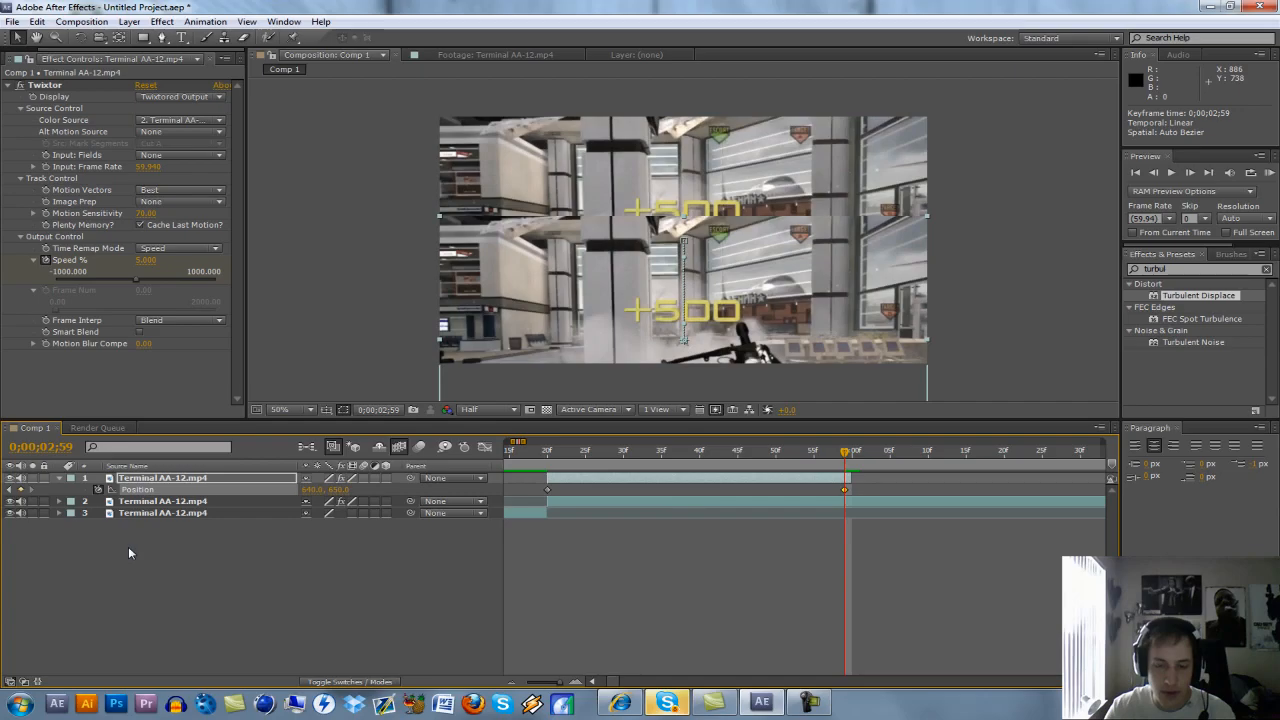
- Delete the frozen layer's opacity keyframe at 0;00;02;59 and move its ending Position keyframe to 0;00;03;00
key(t)
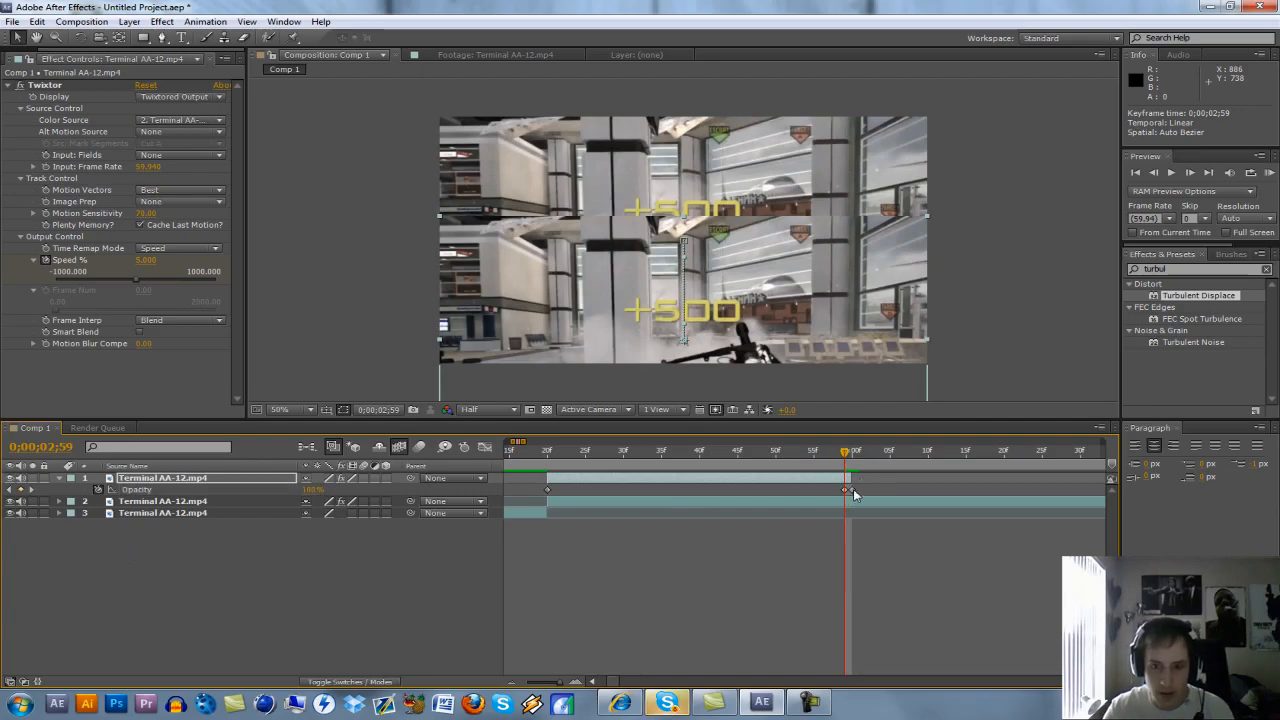
click(846, 490)
key(Delete)
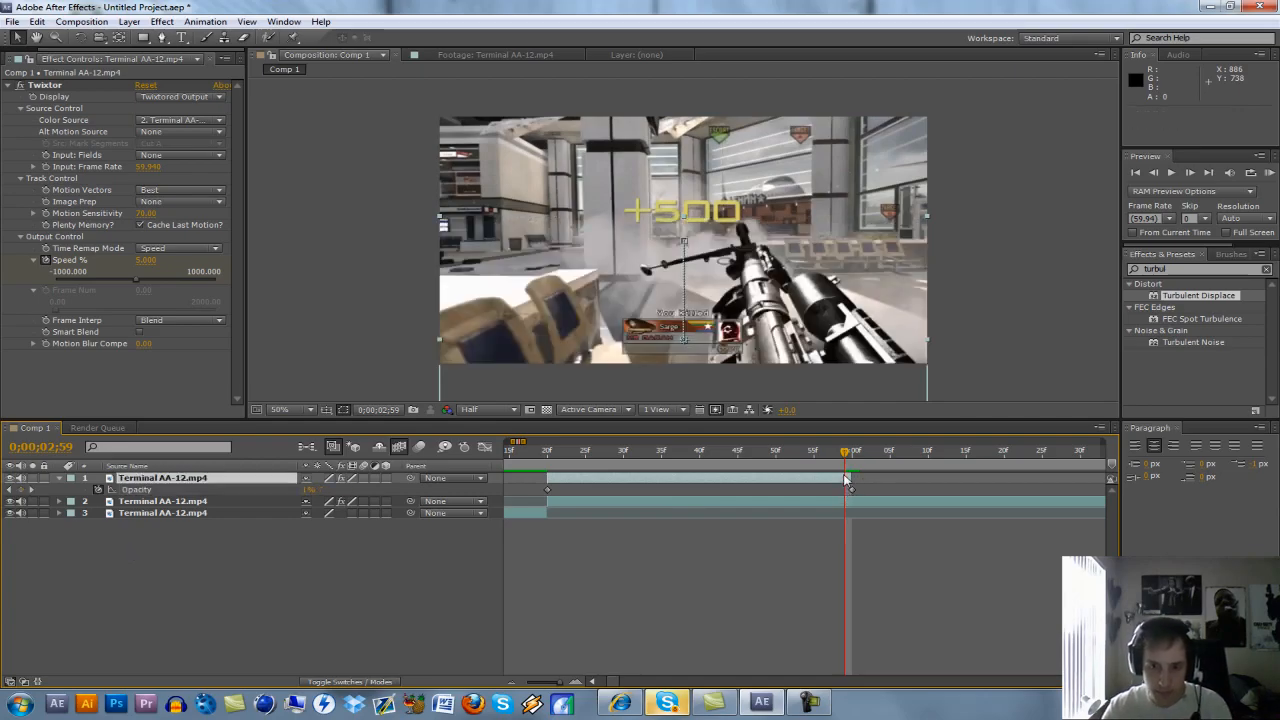
click(844, 477)
key(p)
click(851, 490)
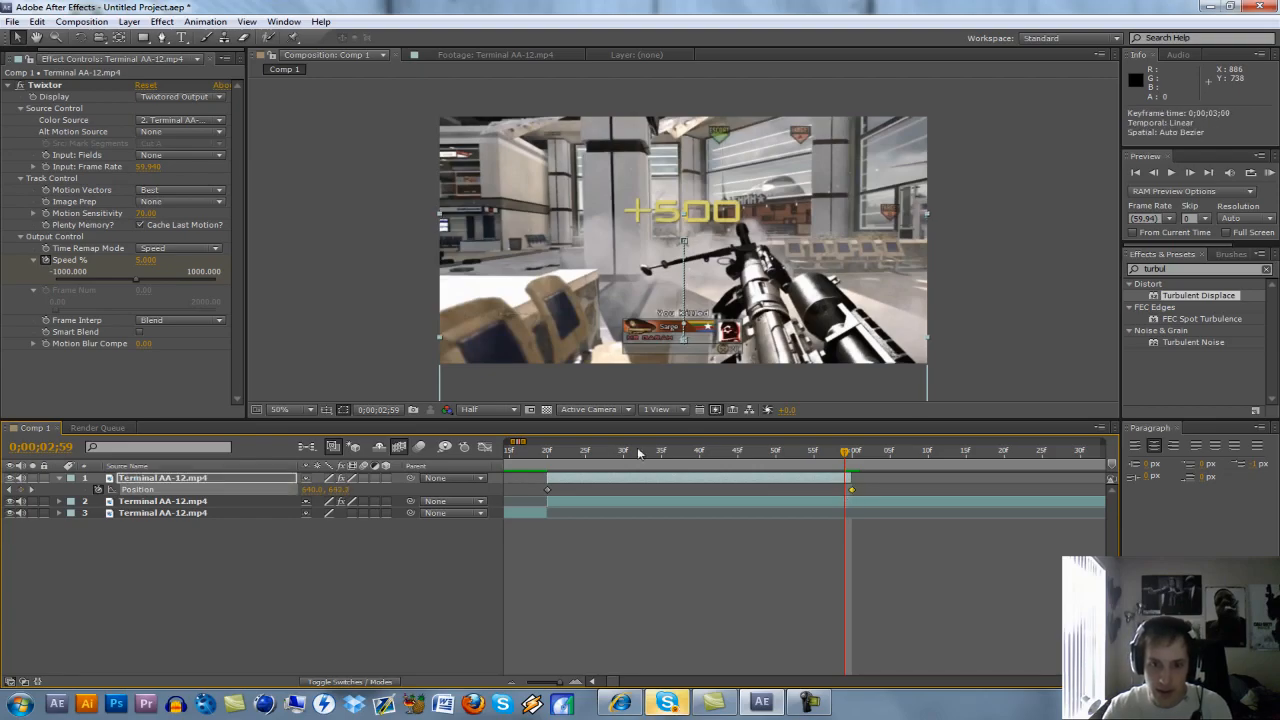
- Preview the layer's movement, and set its starting opacity keyframe at 0;00;02;20 to 35%
drag(565, 453, 669, 453)
key(space)
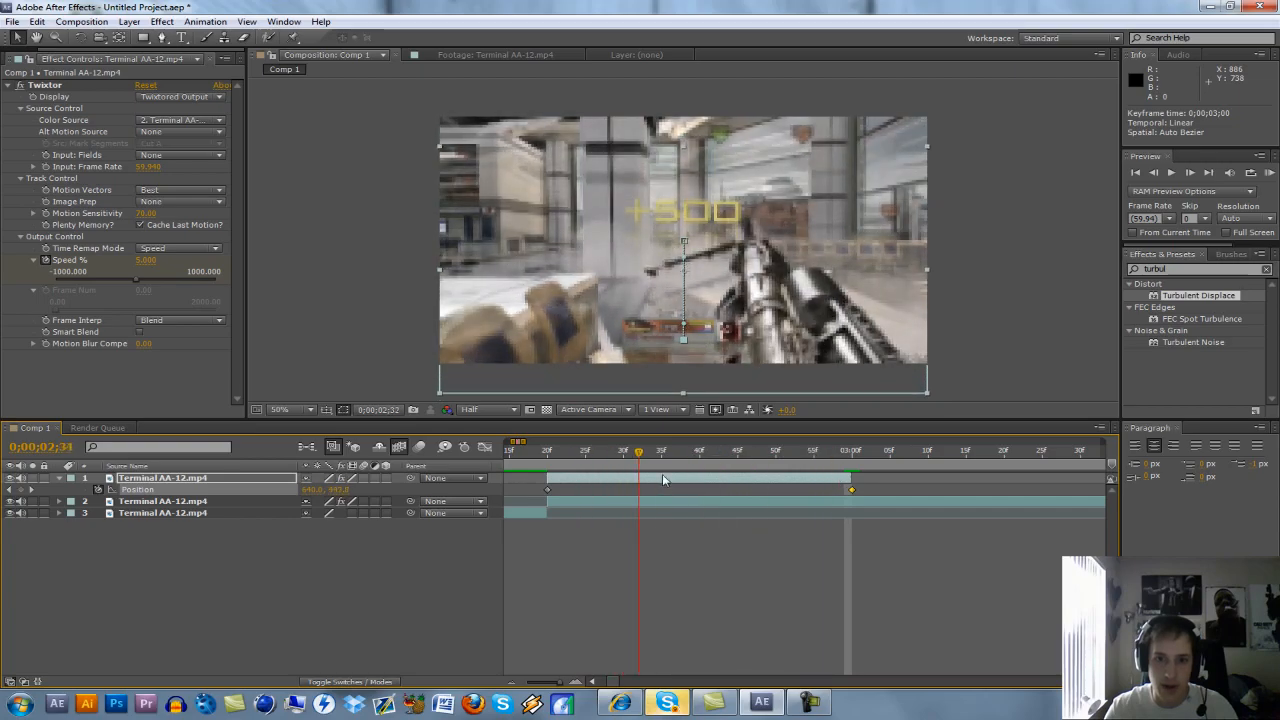
click(547, 459)
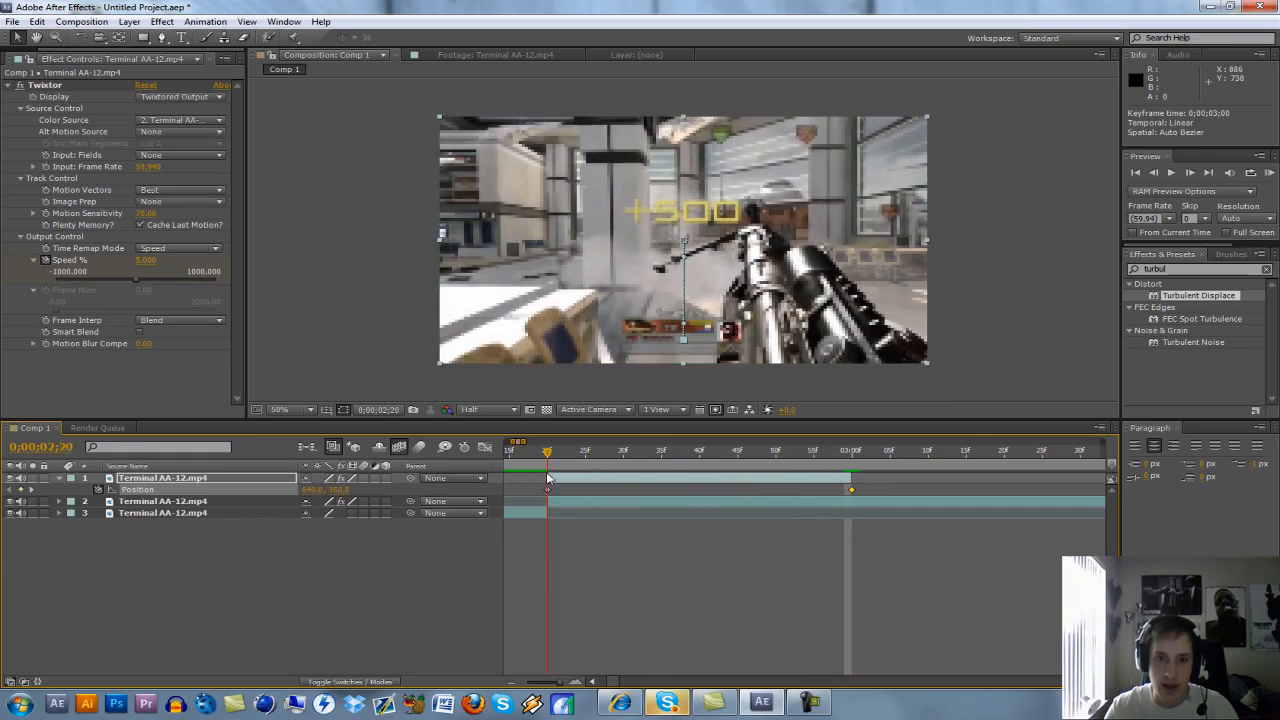
key(equal)
key(minus)
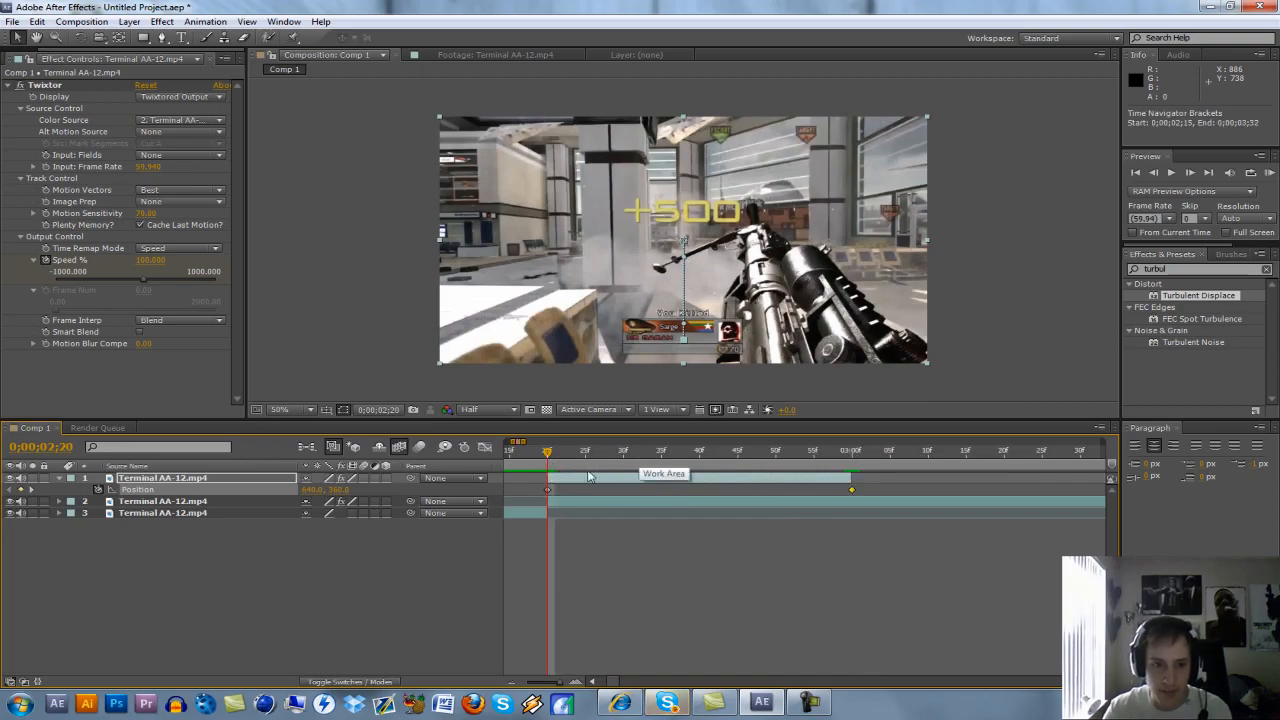
key(minus)
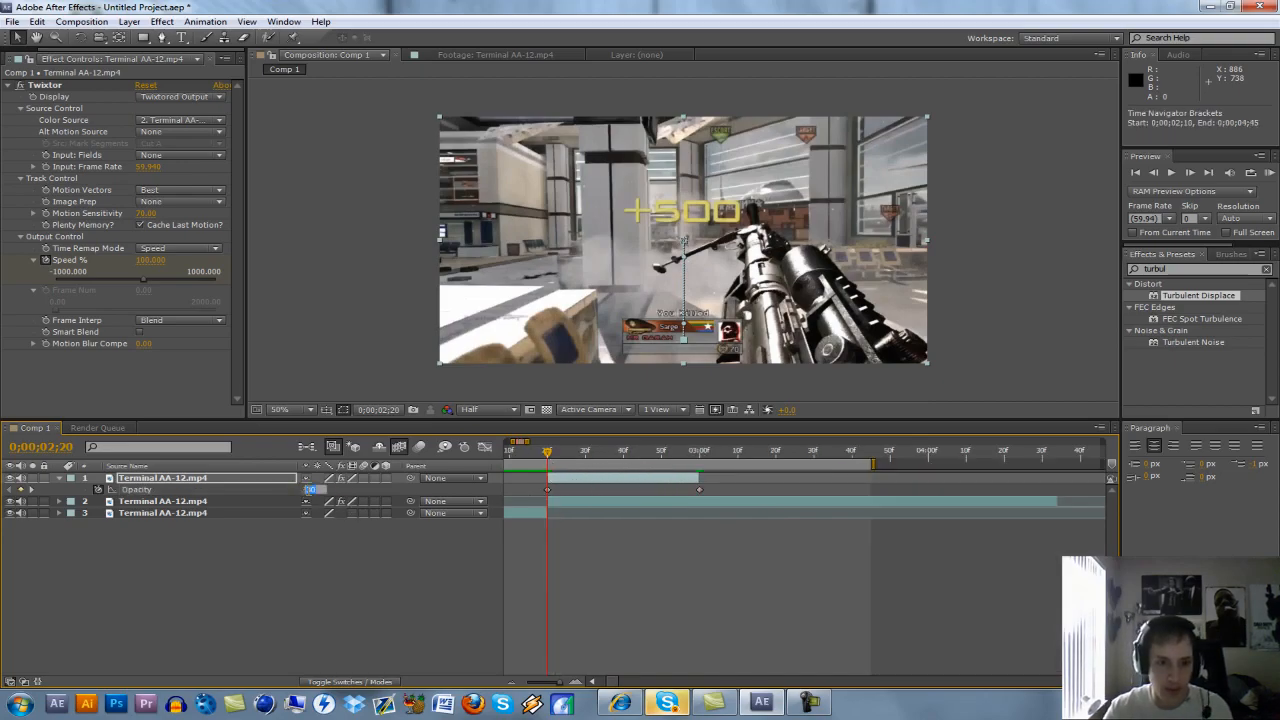
key(Return)
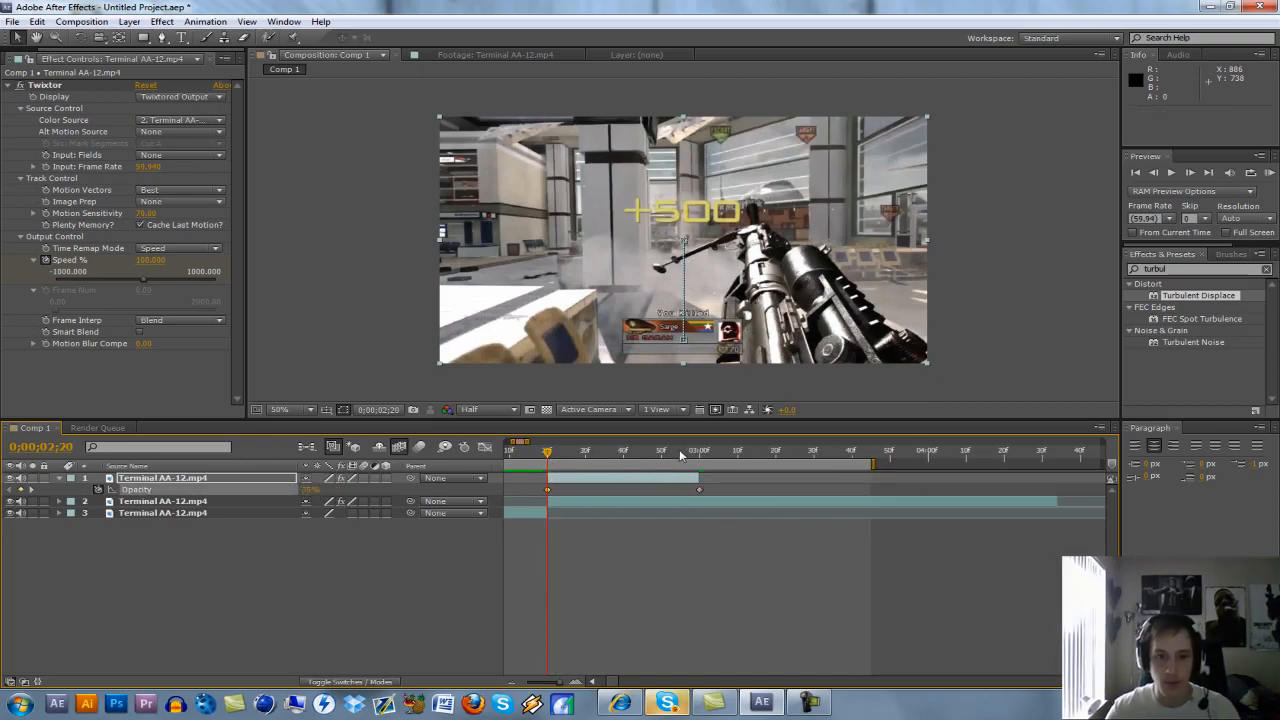
- Animate the frozen layer's scale from 100% at 0;00;02;20 to 115% at 0;00;03;00
mouse_move(551, 456)
mouse_down()
mouse_move(657, 460)
mouse_move(707, 478)
mouse_move(548, 460)
mouse_up()
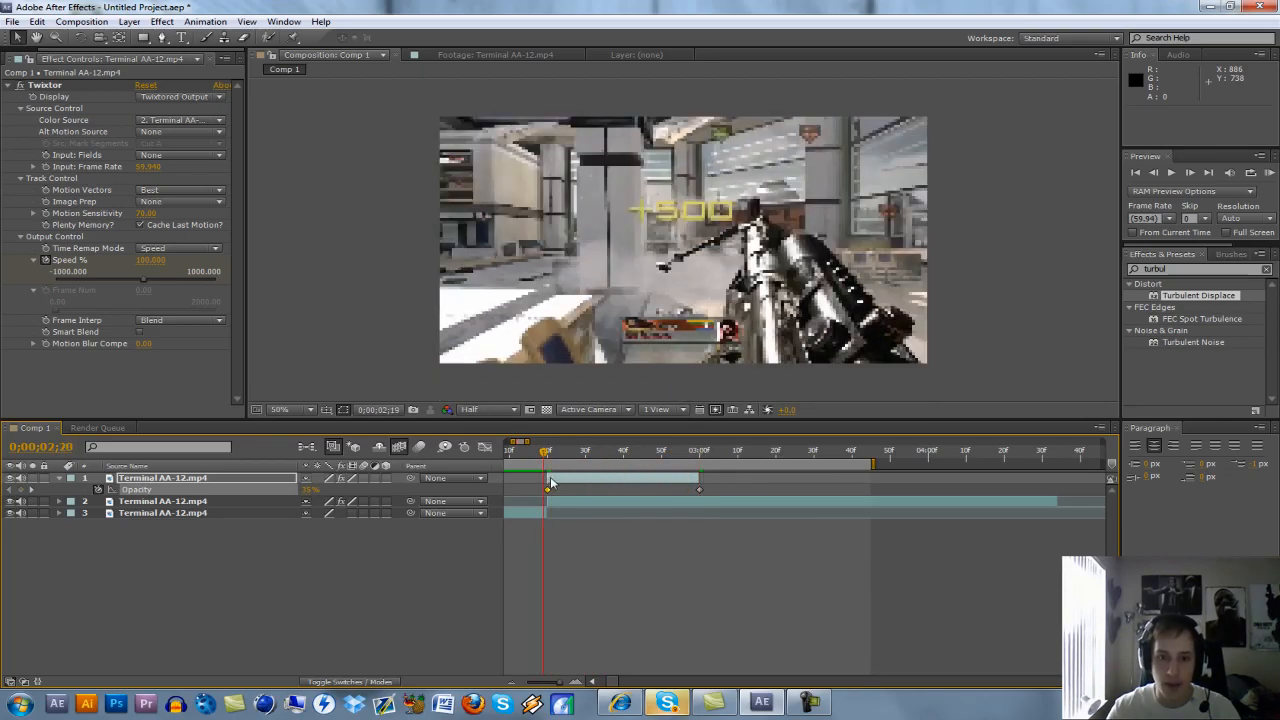
key(s)
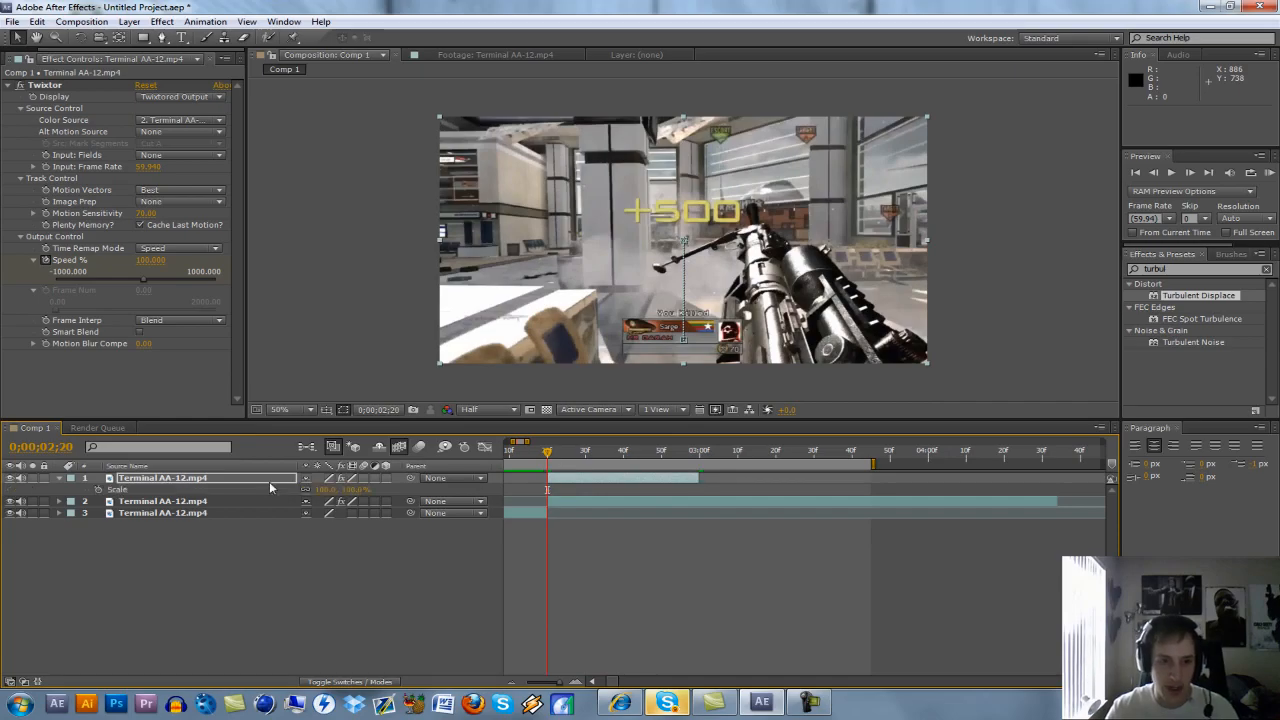
click(98, 489)
drag(638, 459, 700, 462)
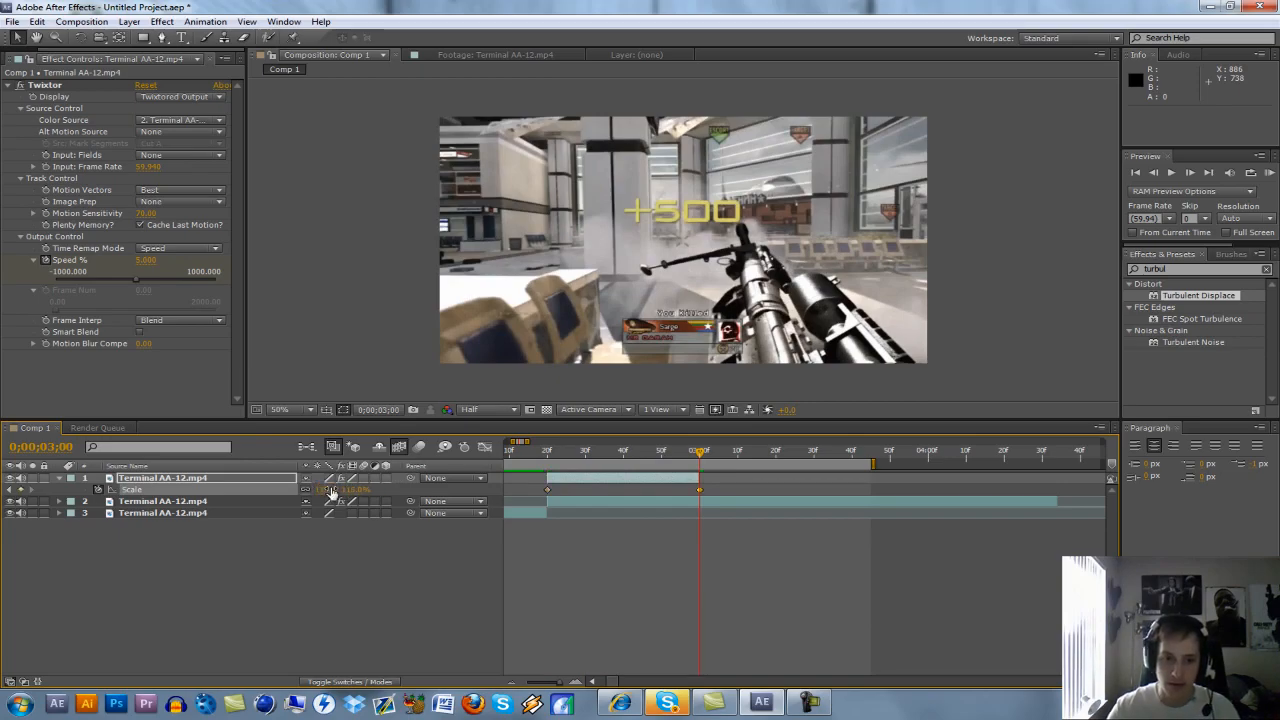
- Apply Turbulent Displace to the frozen layer and keyframe its Amount at 0 at 0;00;02;20
drag(557, 462, 547, 508)
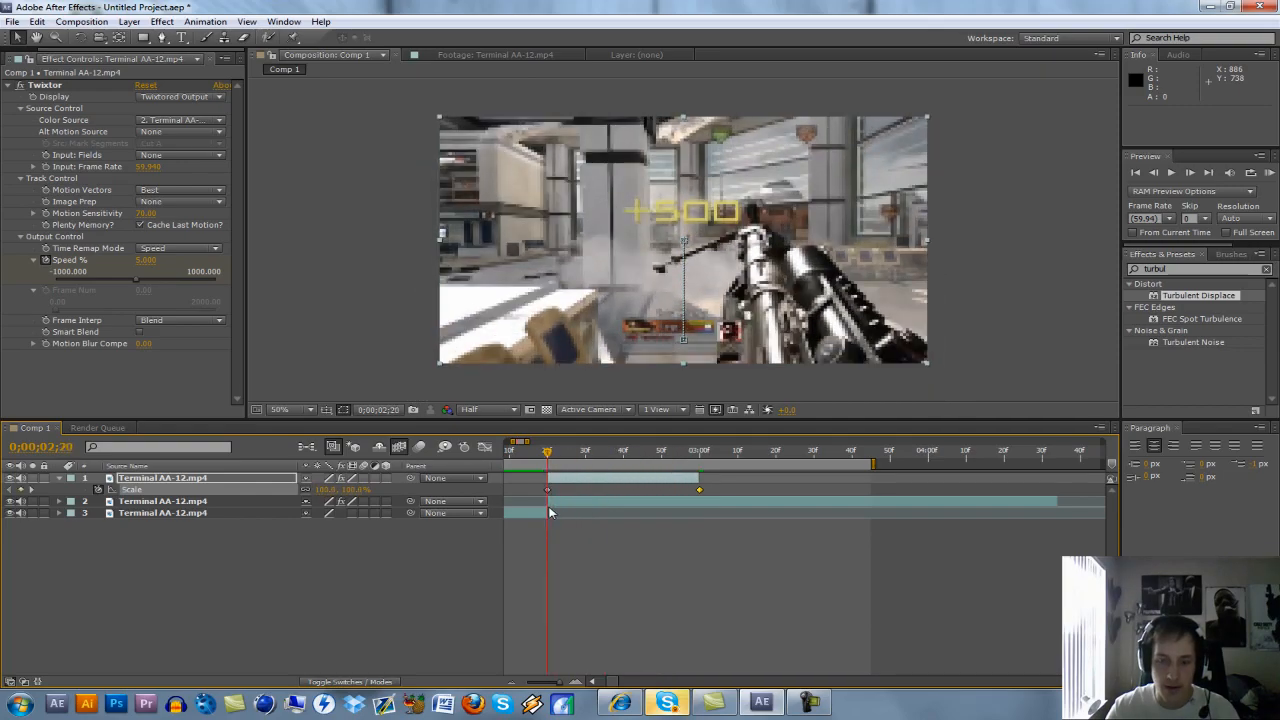
click(1170, 297)
drag(1153, 298, 586, 481)
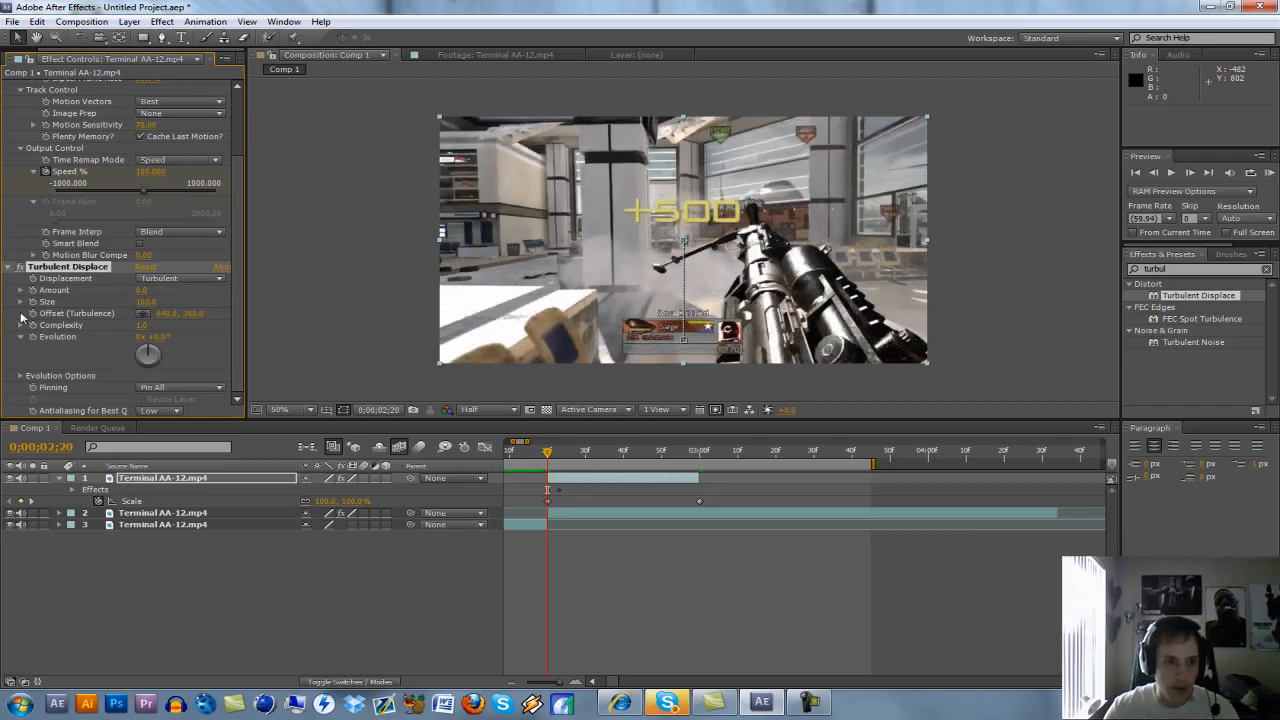
- Set the Turbulent Displace Amount to 50 at 0;00;03;00 and preview the distortion from the layer's start
click(698, 452)
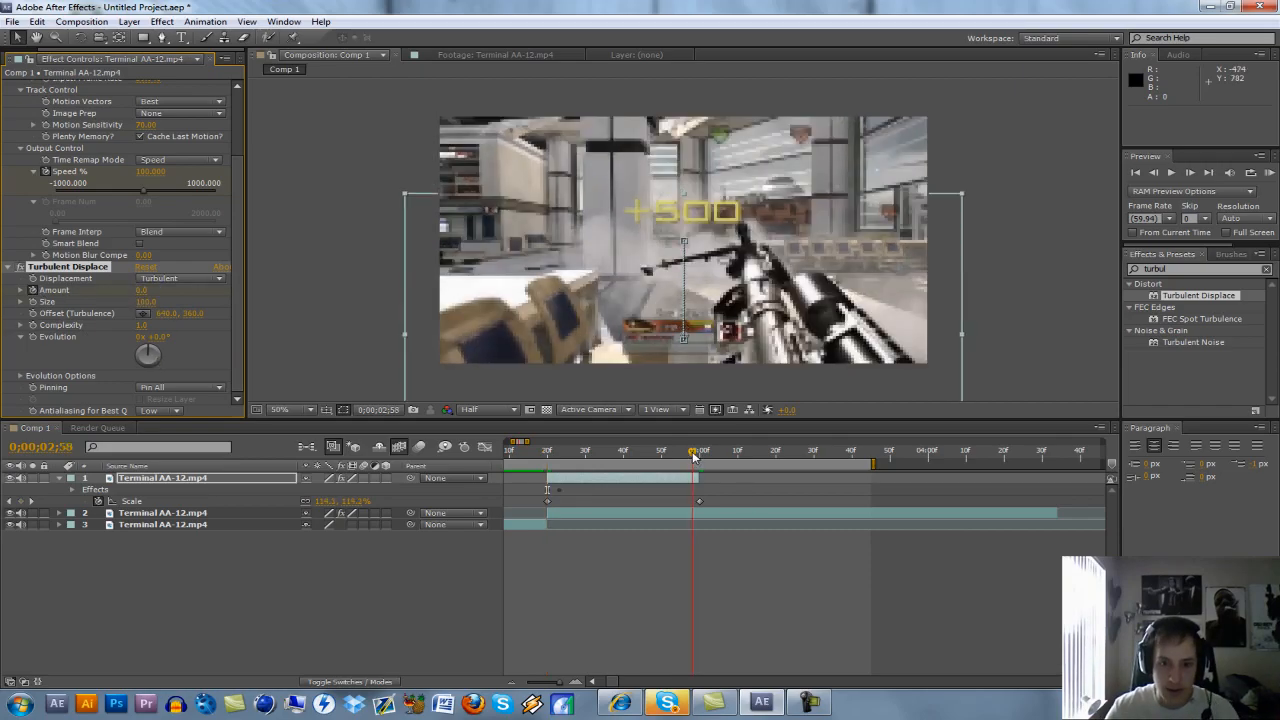
click(146, 289)
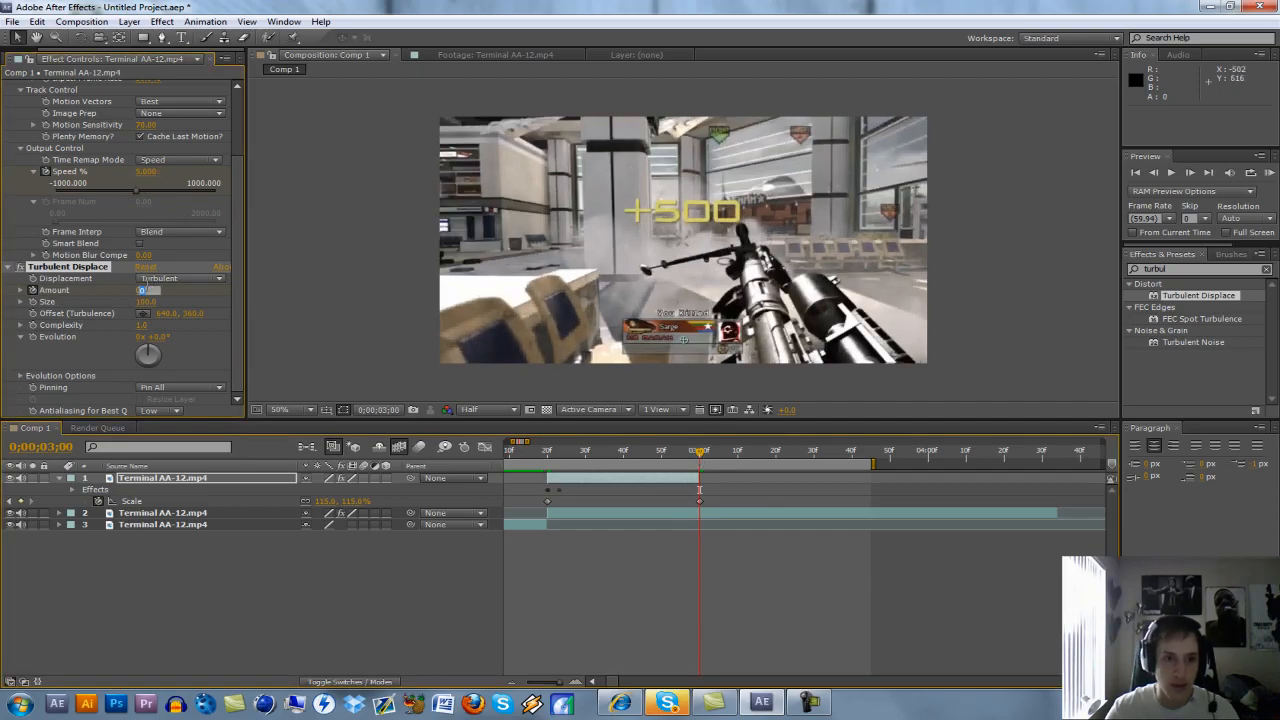
click(548, 454)
drag(548, 454, 585, 501)
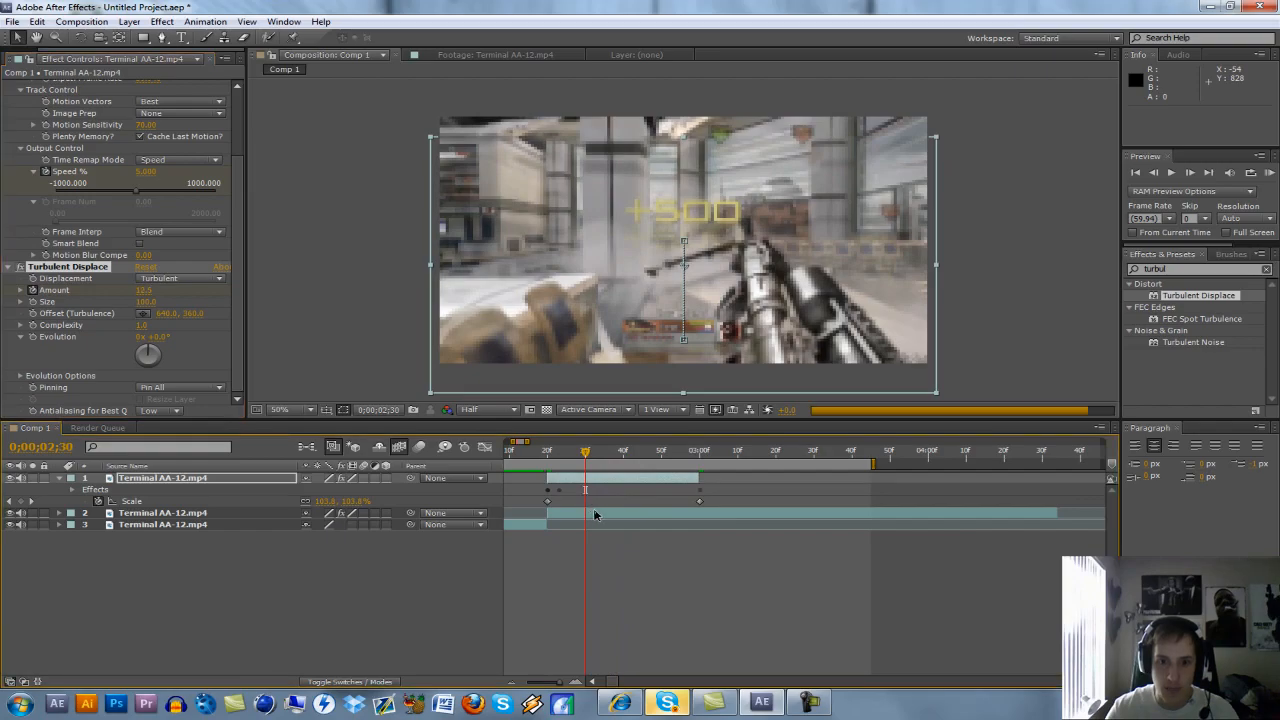
- Remove the frozen layer's opacity keyframes, set its opacity to 100% and scrub through the distortion
key(t)
click(98, 490)
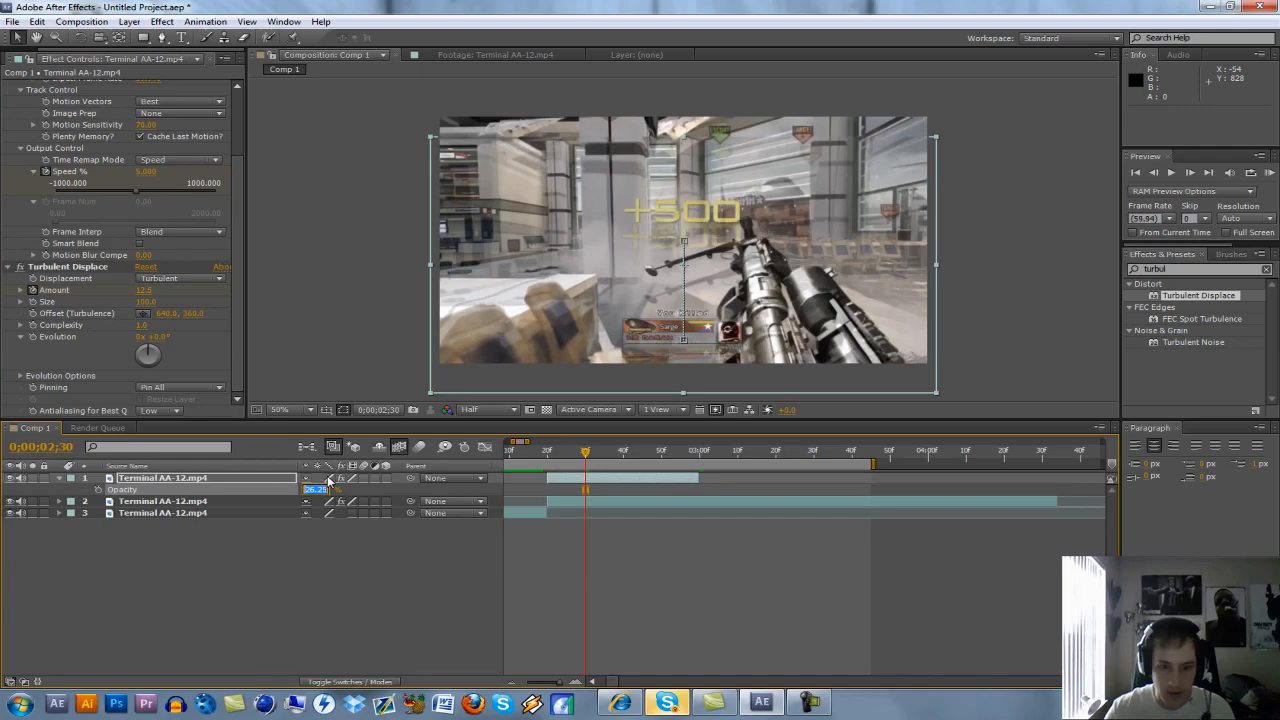
click(565, 455)
drag(571, 459, 666, 482)
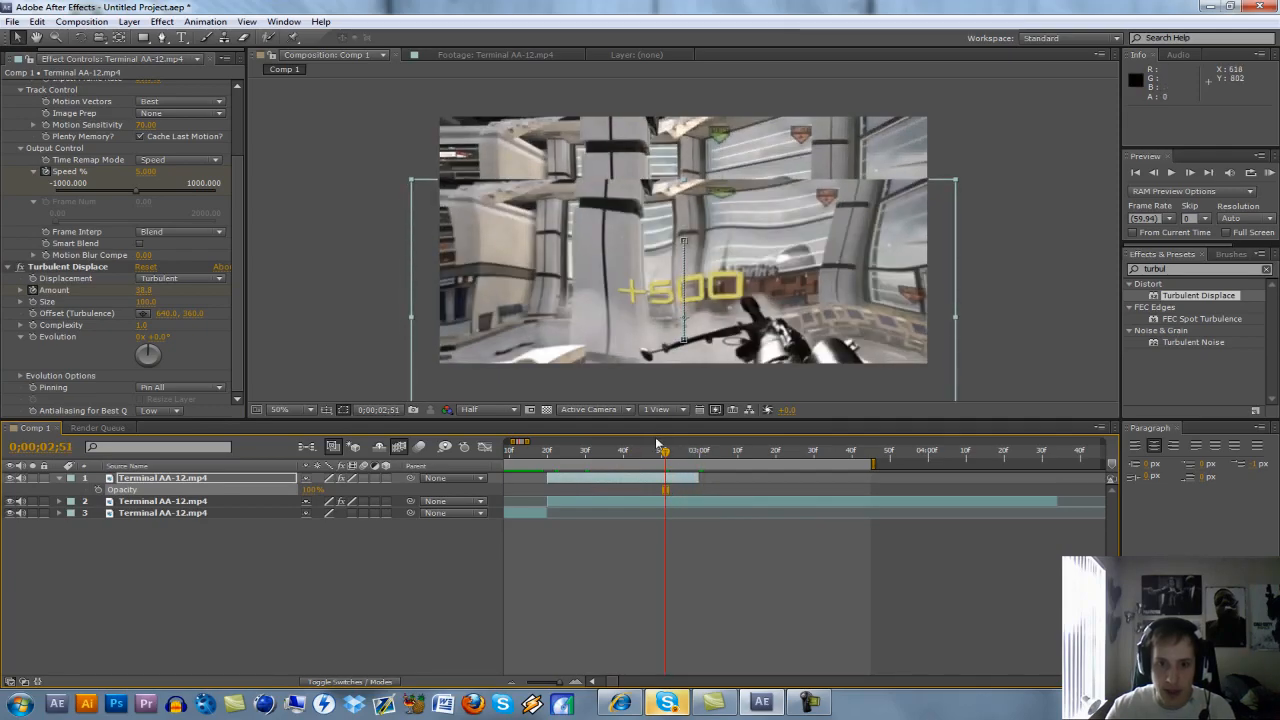
- Set the frozen layer's Turbulent Displace Amount to 85 at 0;00;03;00
drag(670, 457, 700, 459)
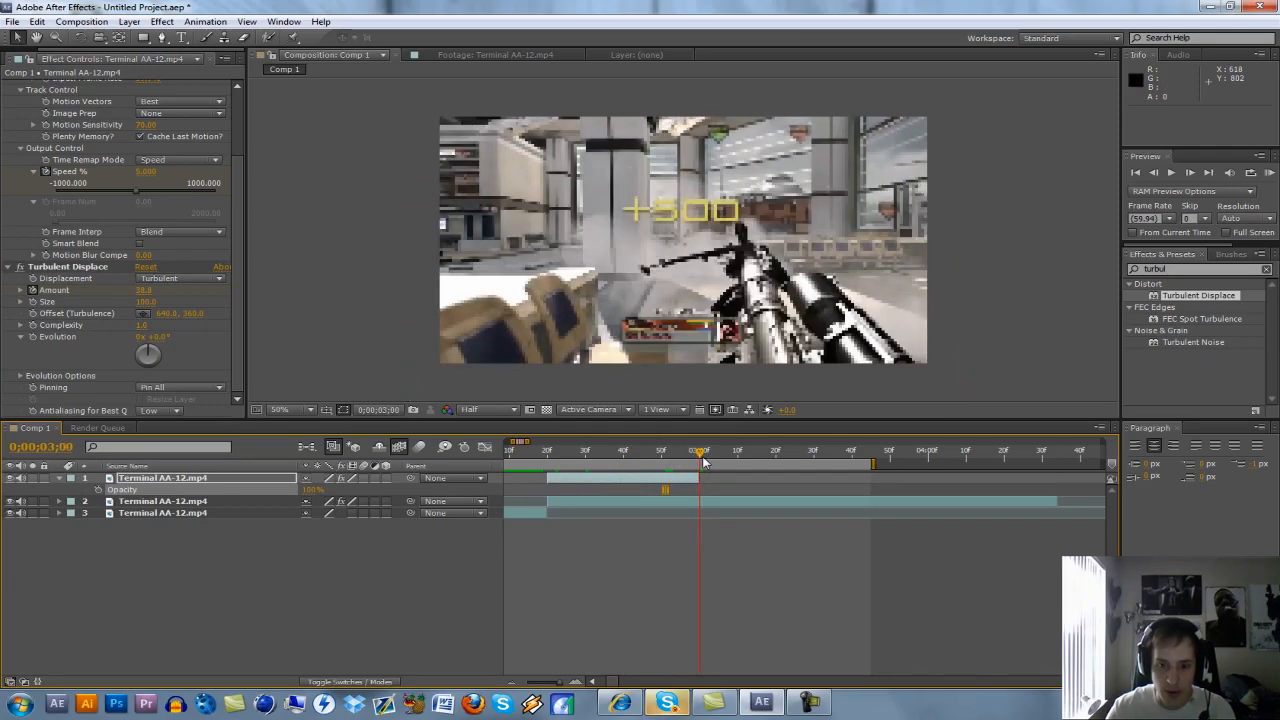
key(equal)
key(minus)
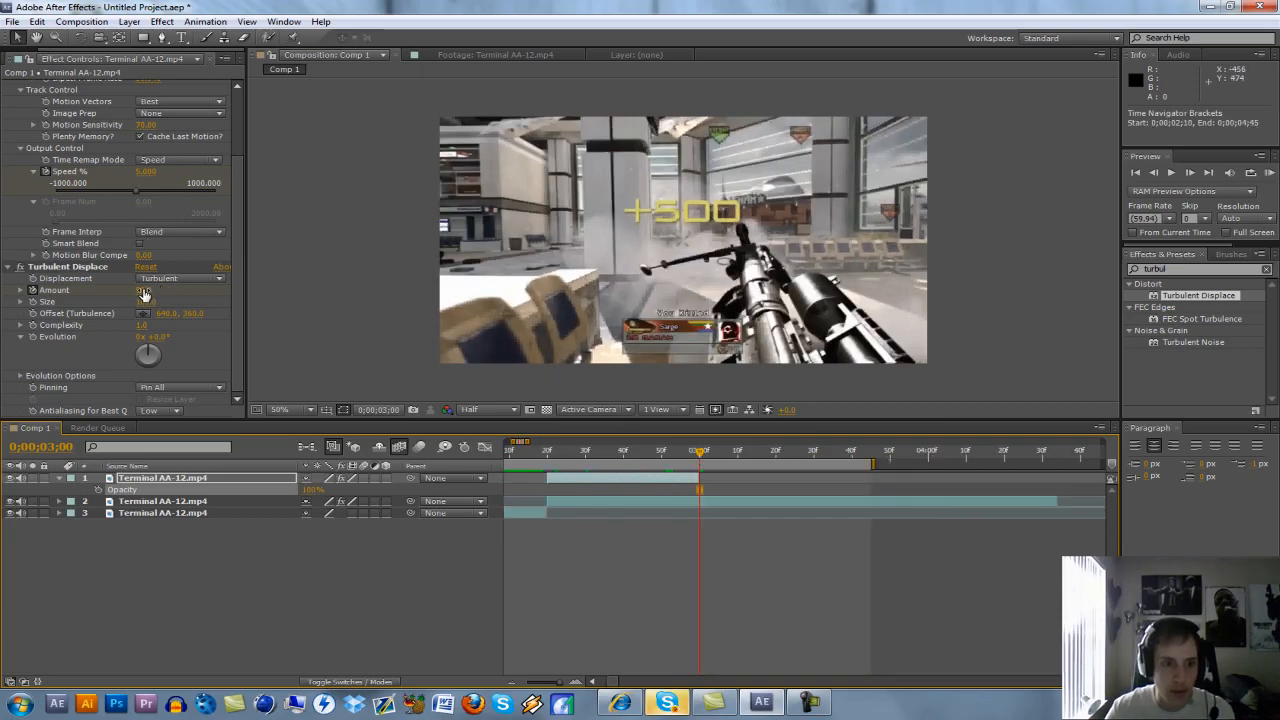
click(147, 289)
text(75)
key(Return)
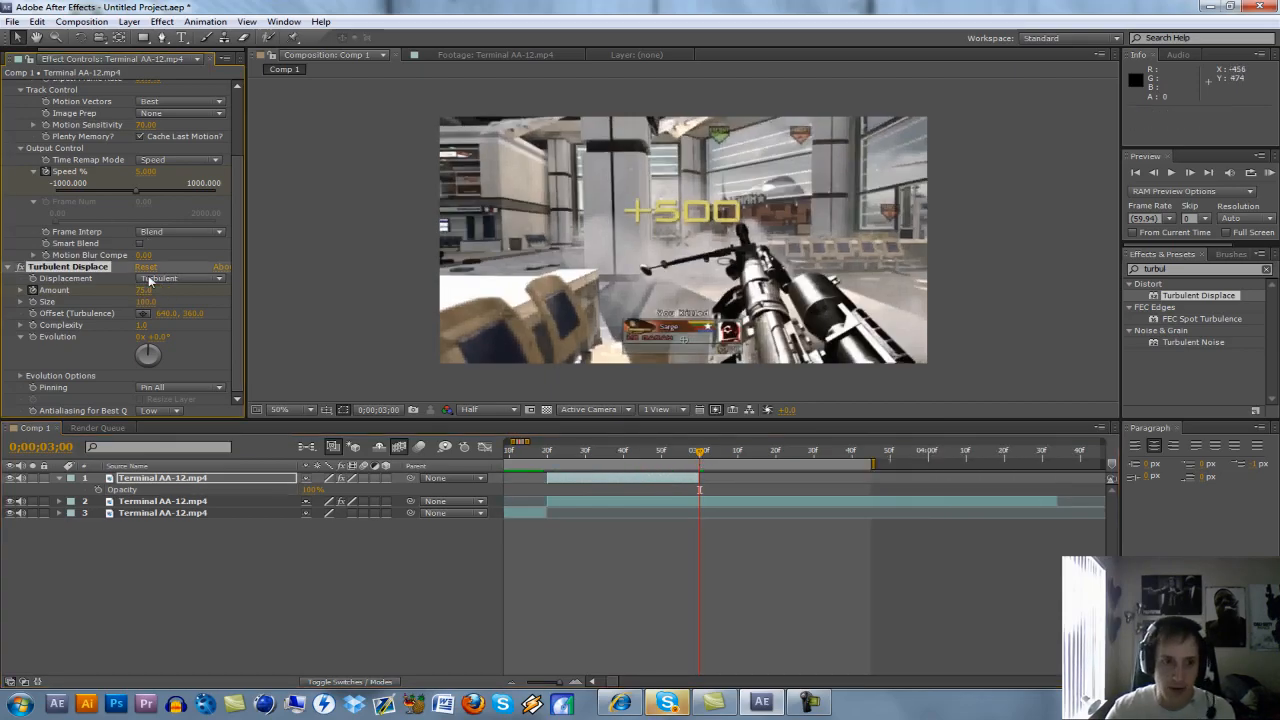
text(65)
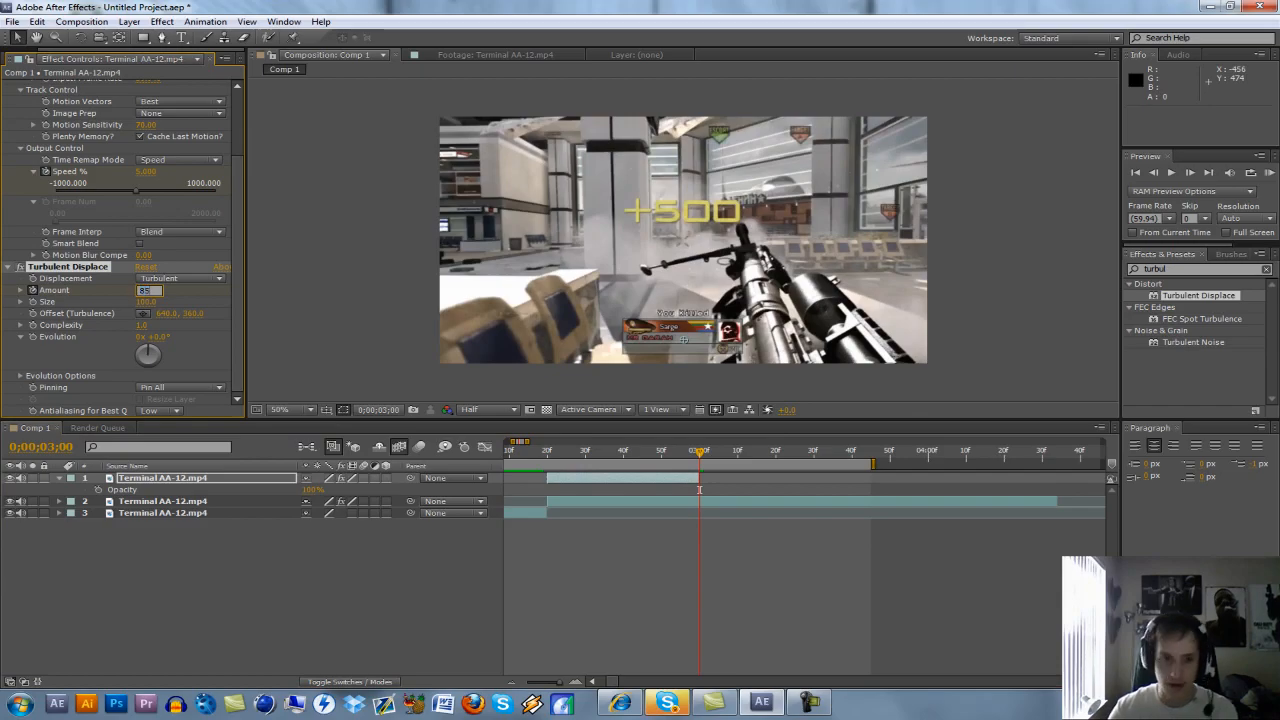
key(Return)
- Keyframe the frozen layer's opacity from 35% at 0;00;02;20 to 0% at 0;00;03;00
drag(567, 457, 548, 496)
key(=)
key(-)
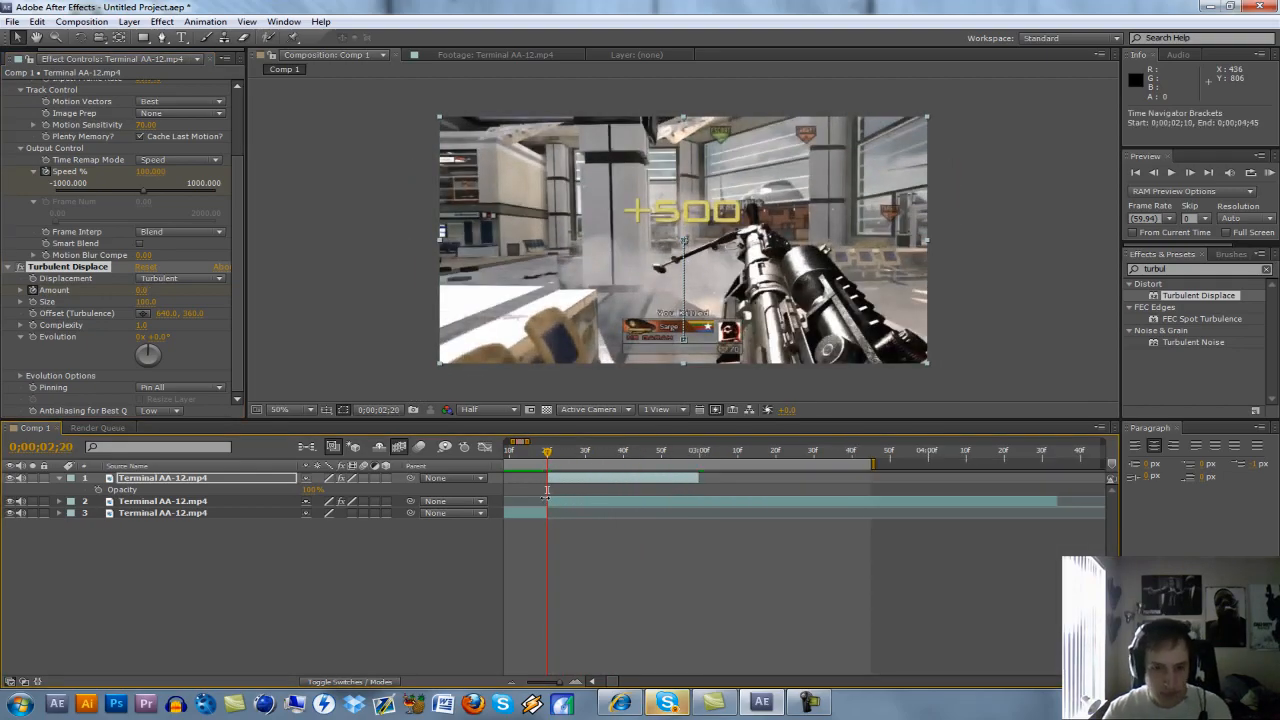
click(98, 489)
drag(634, 465, 547, 477)
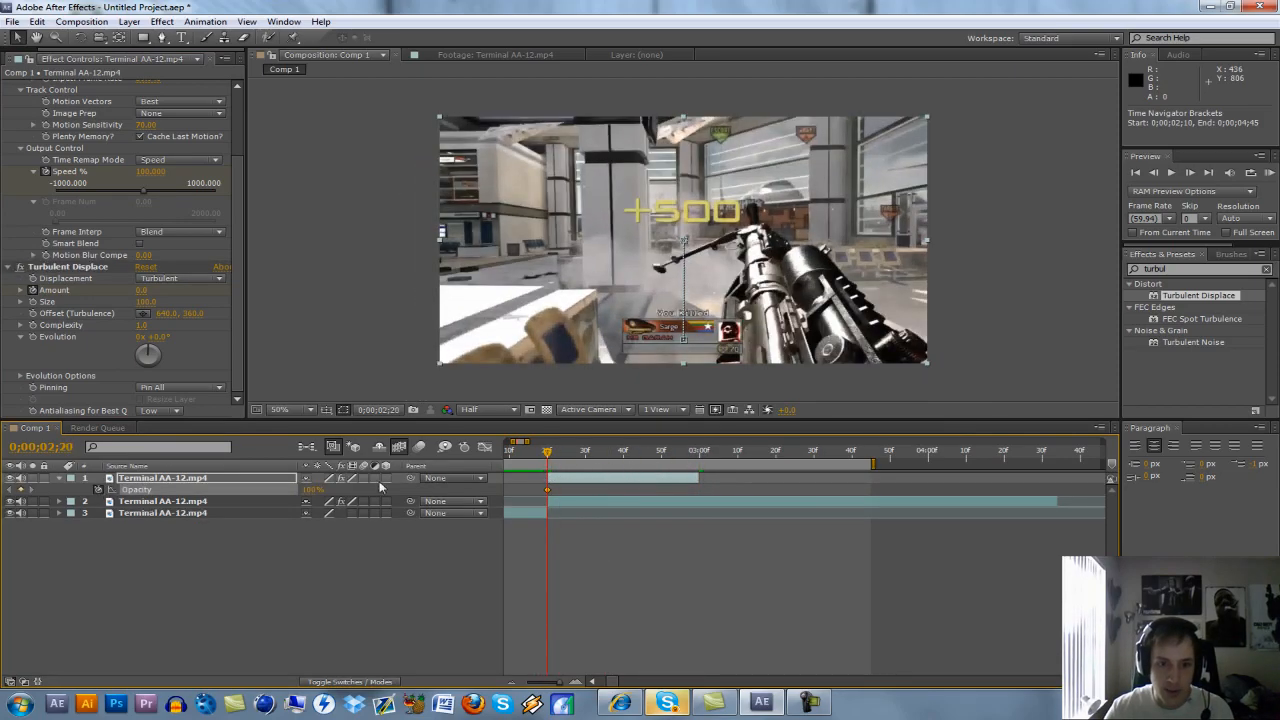
click(312, 489)
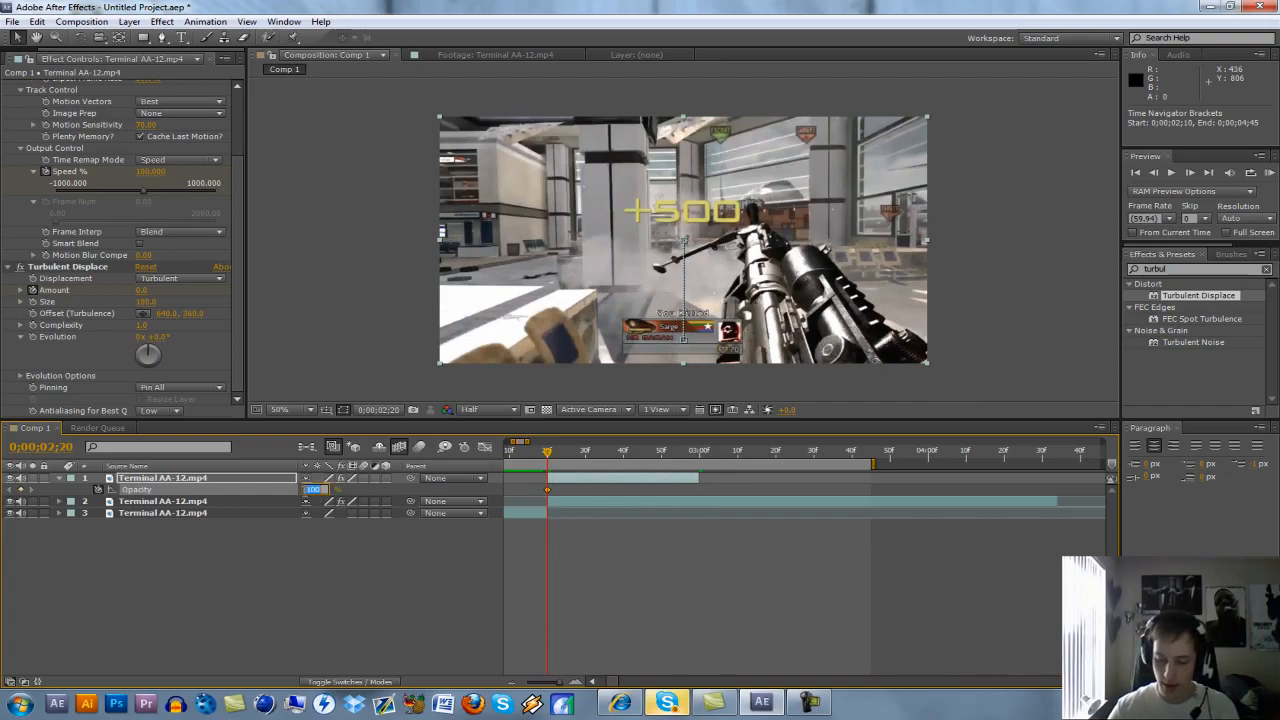
key(Return)
drag(654, 455, 699, 453)
key(equal)
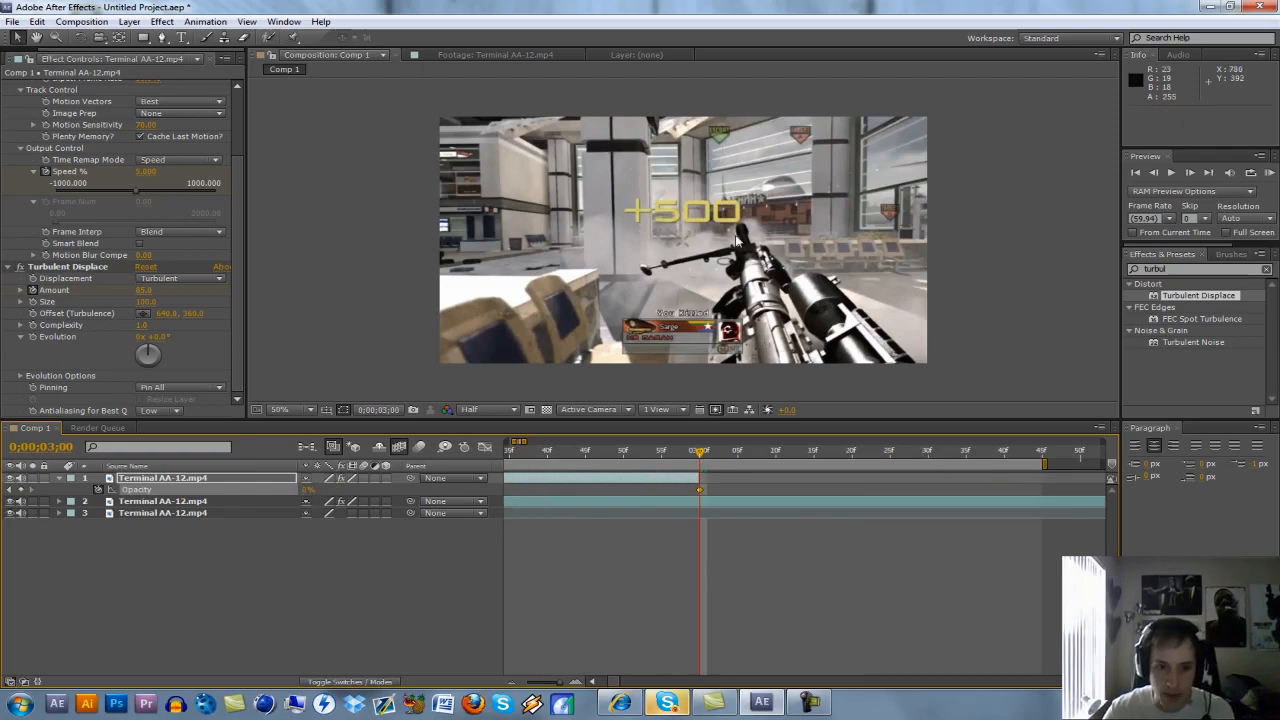
key(minus)
- Scrub through the frozen layer's fade to examine its upper edge, ending at 0;00;02;20
click(643, 452)
drag(650, 460, 675, 455)
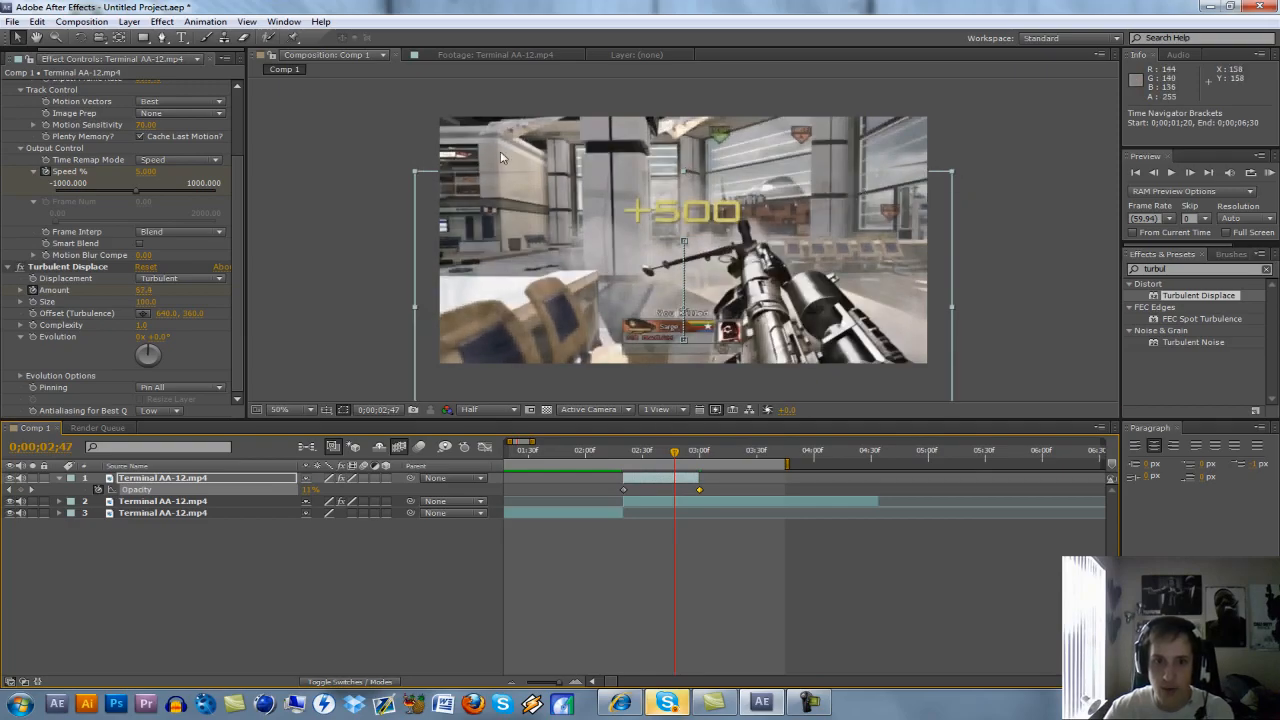
click(629, 453)
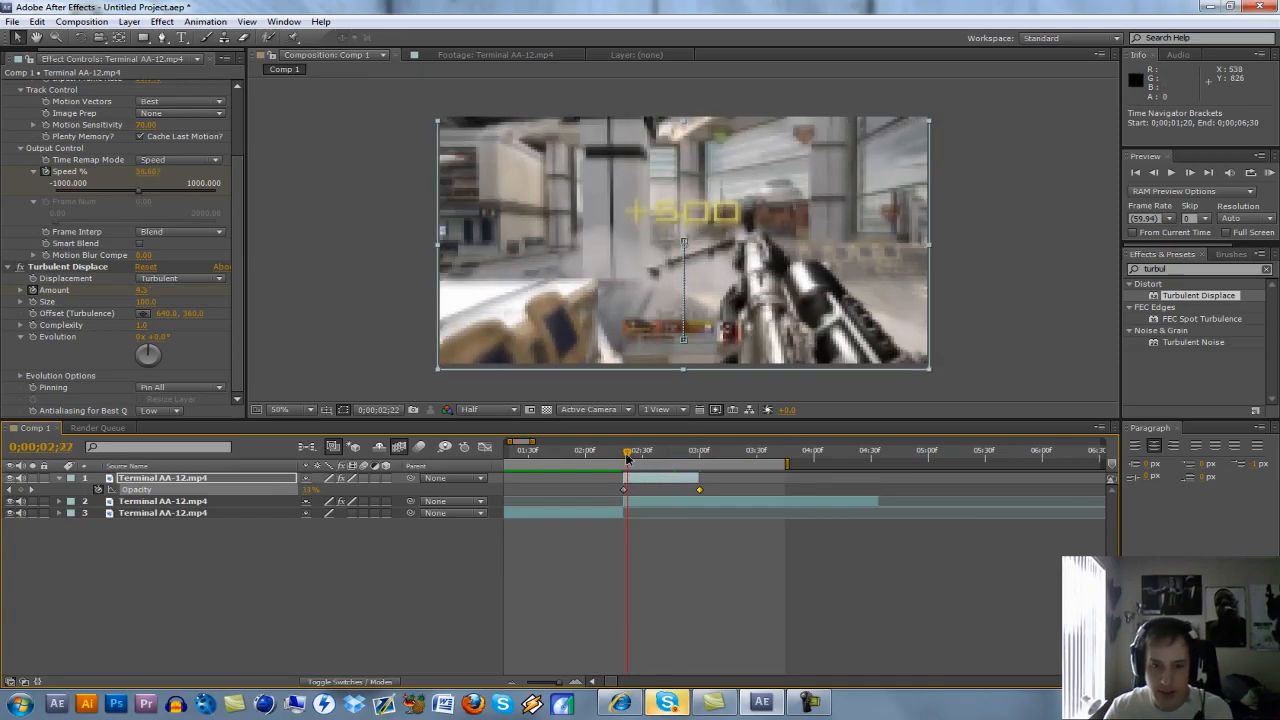
key(equal)
key(equal)
drag(627, 457, 612, 463)
key(minus)
key(minus)
key(minus)
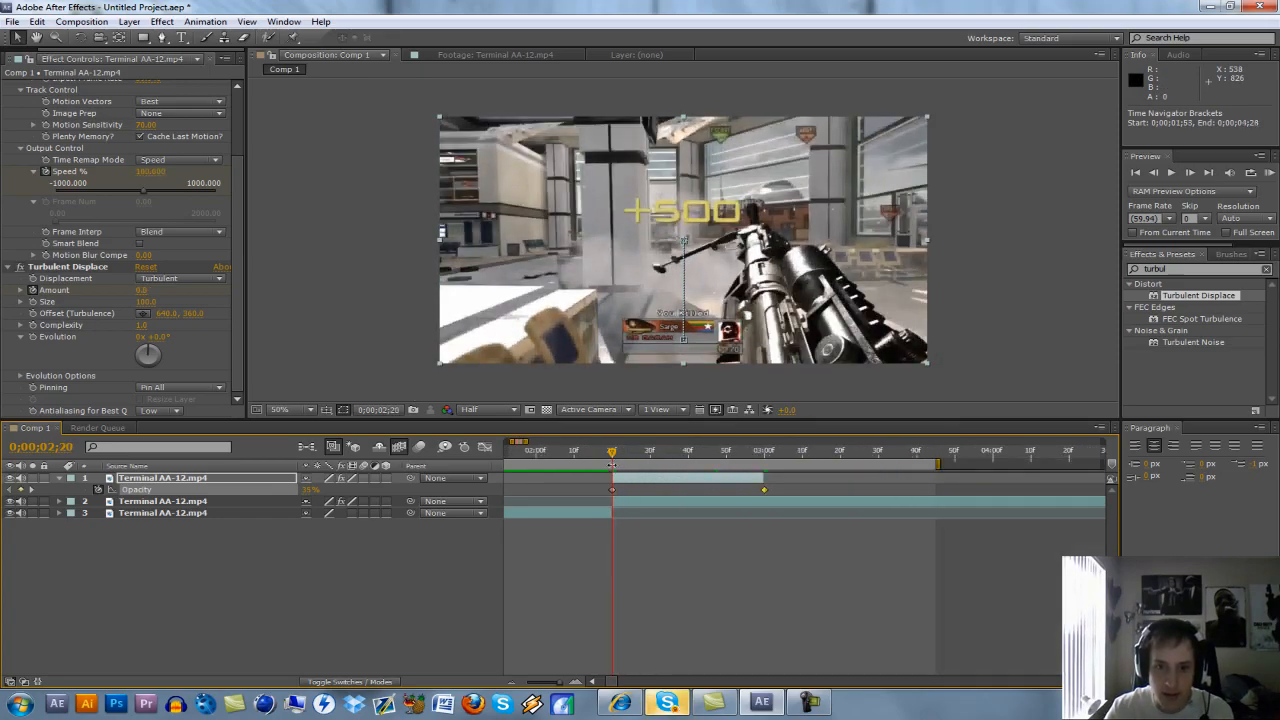
- Draw a rectangular mask about 1618 by 1036 pixels on the frozen layer, its upper edge just below the frame's top
click(629, 480)
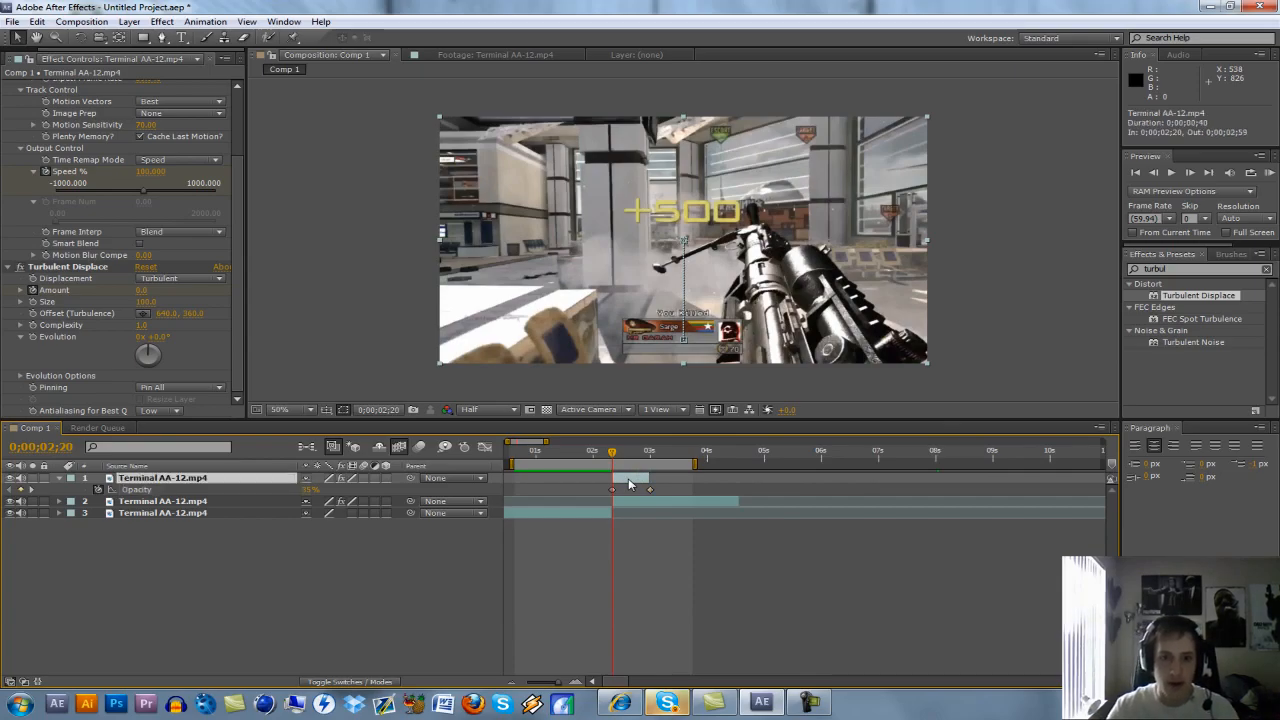
click(143, 38)
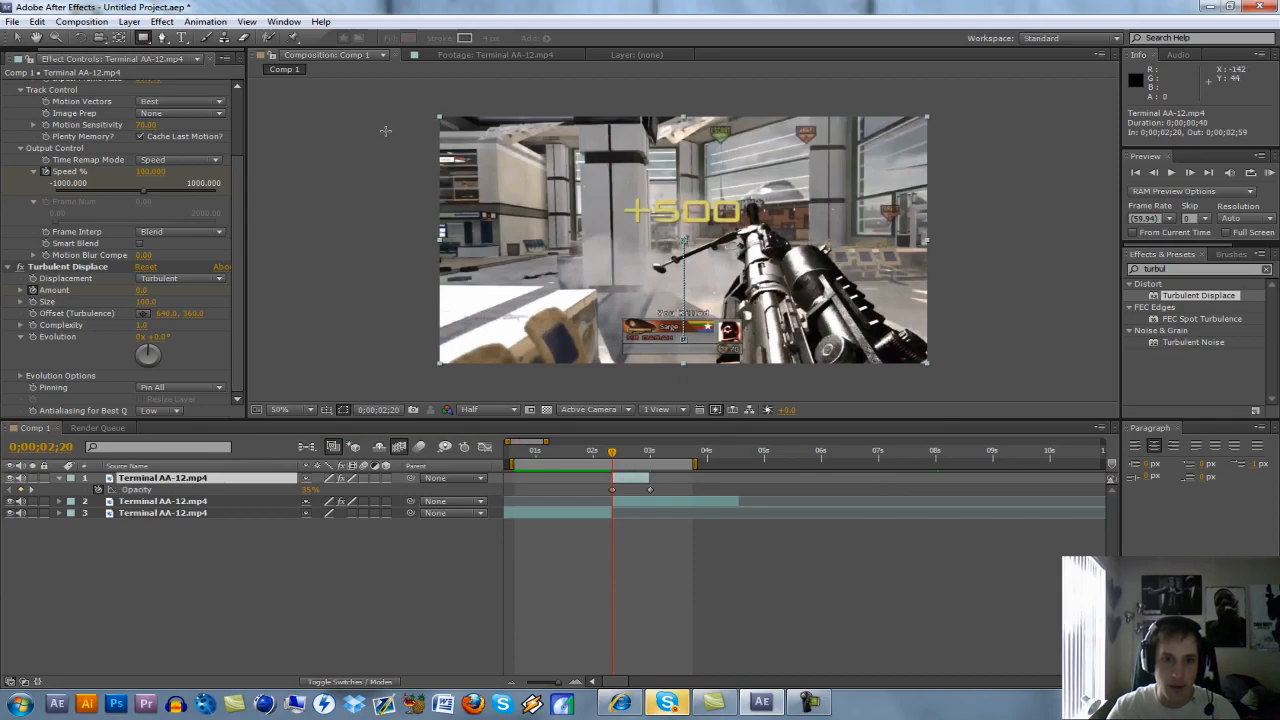
drag(385, 128, 1001, 485)
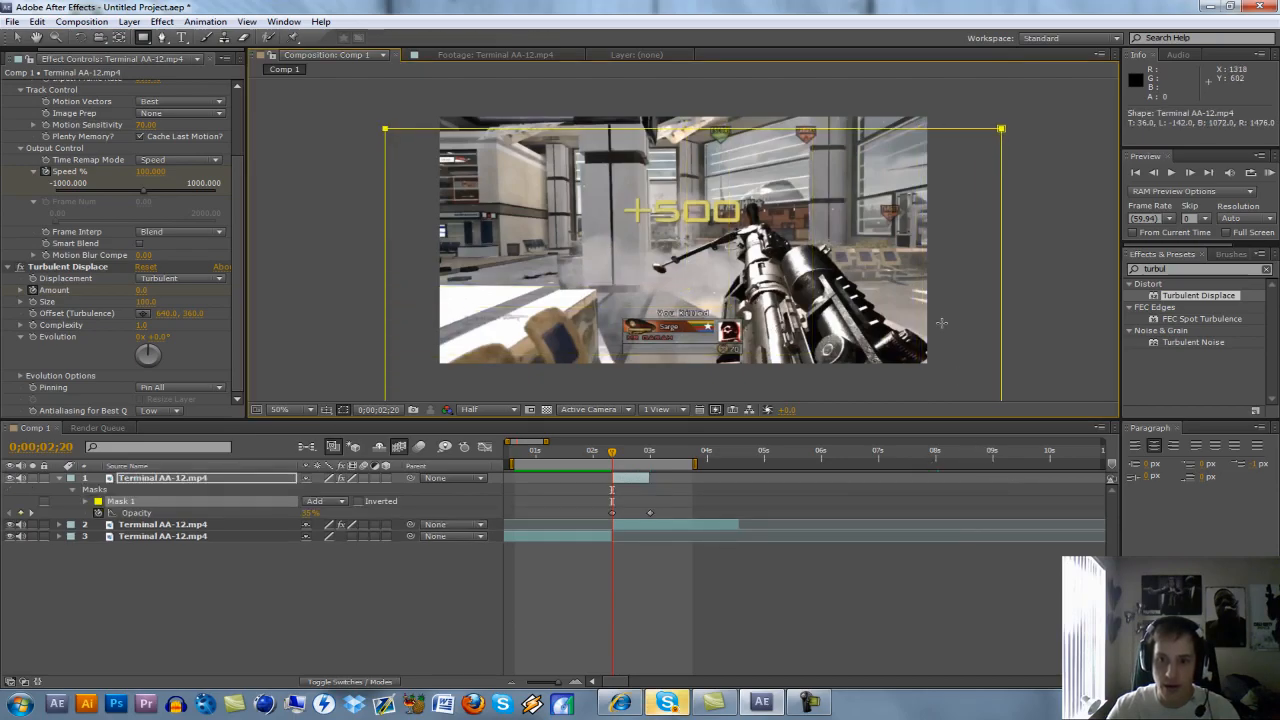
key(comma)
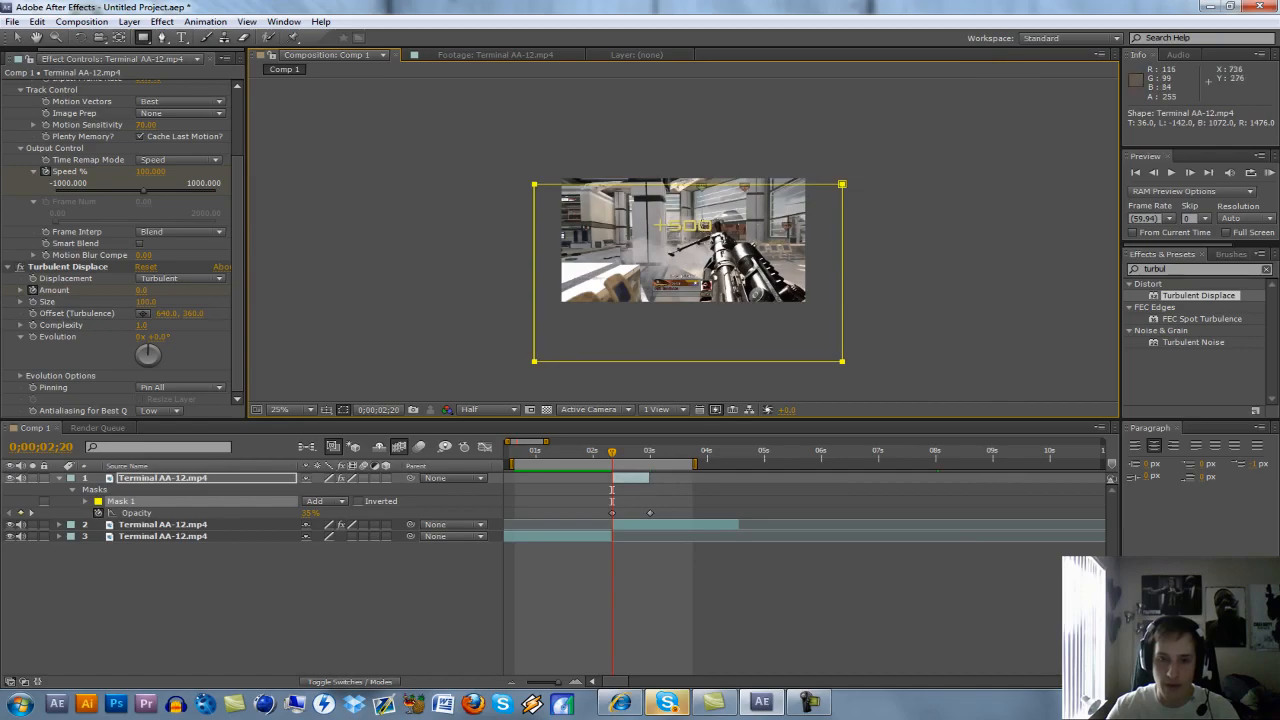
key(period)
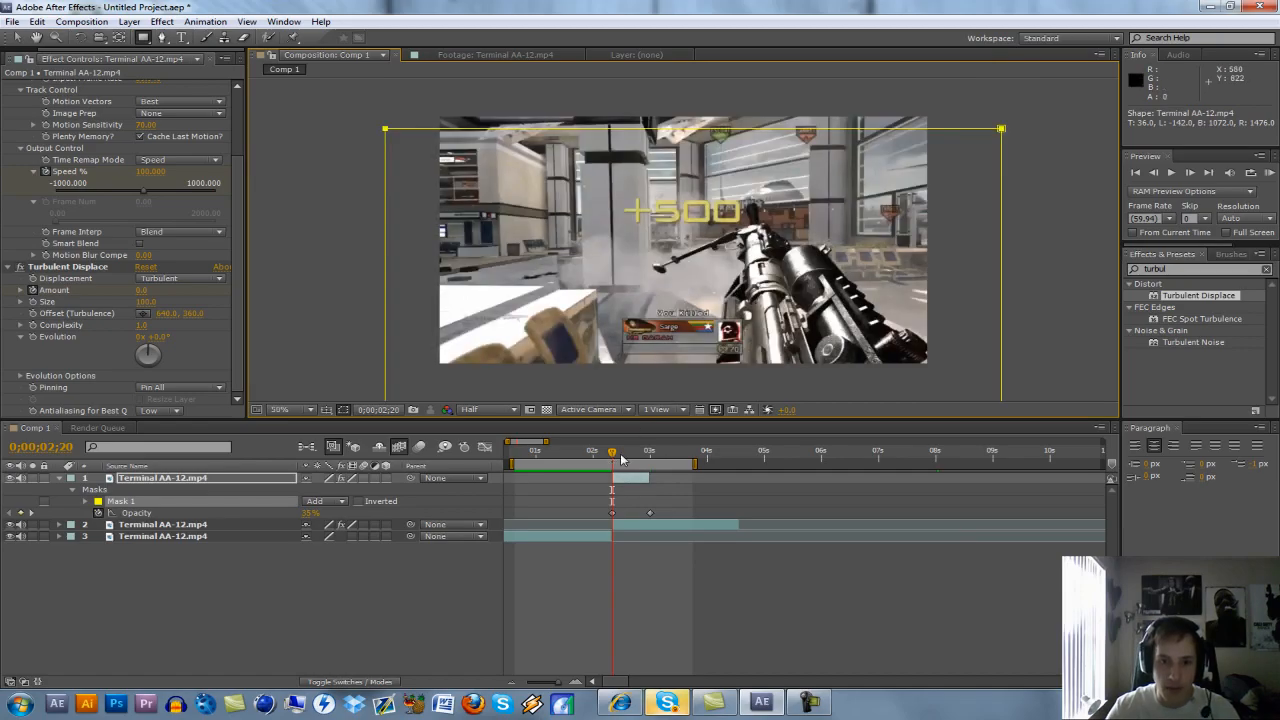
- Set the Mask Feather of the frozen layer's mask to 150 pixels and check the softened edge at 0;00;02;48
key(F2)
click(86, 501)
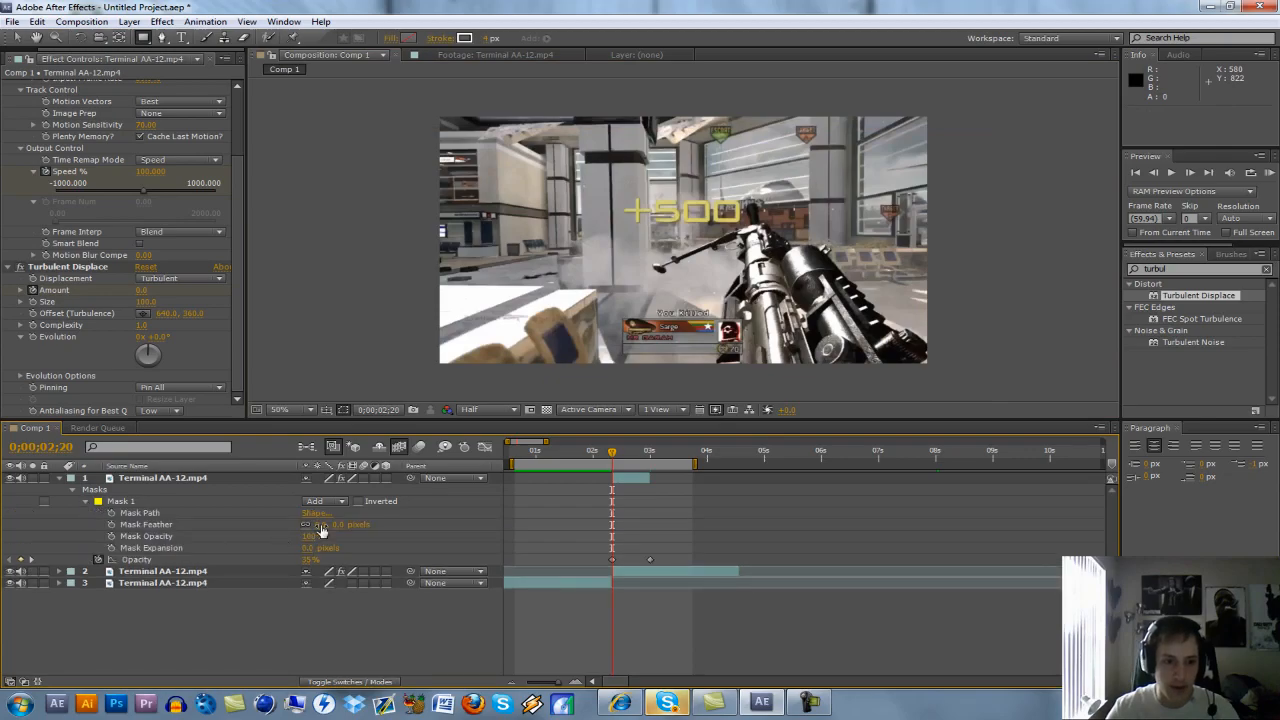
drag(320, 524, 357, 530)
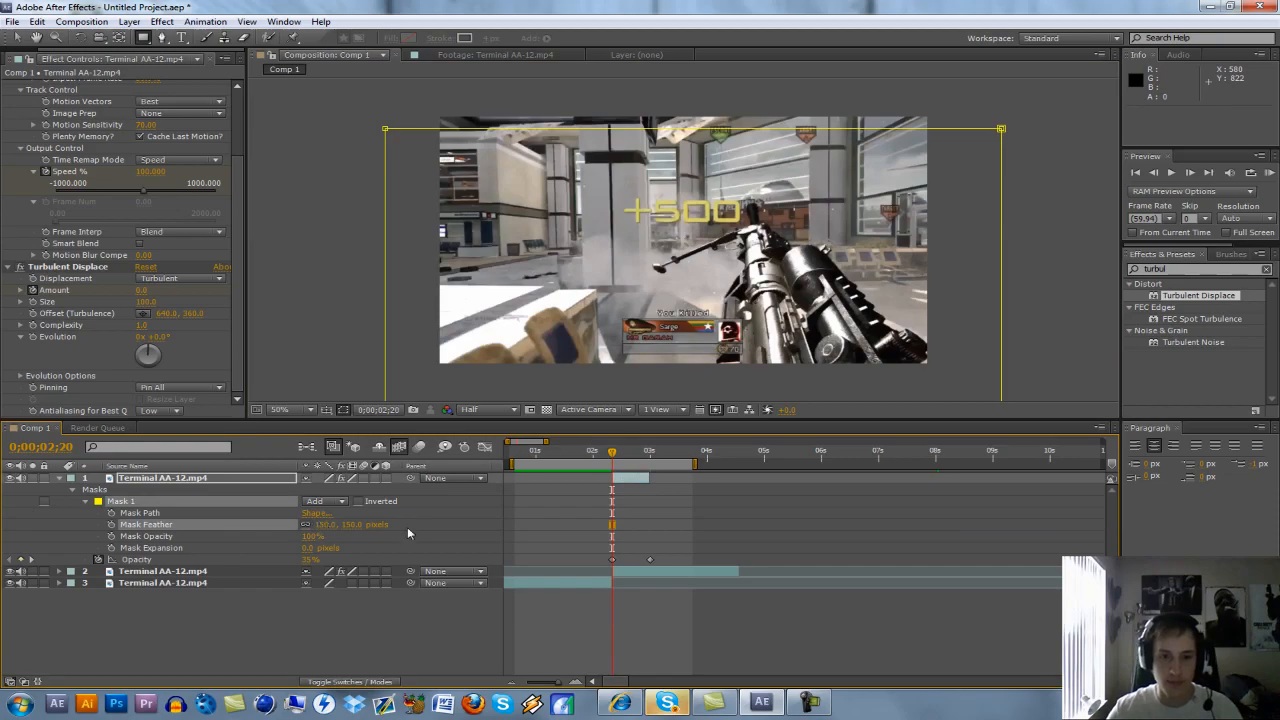
drag(628, 457, 638, 455)
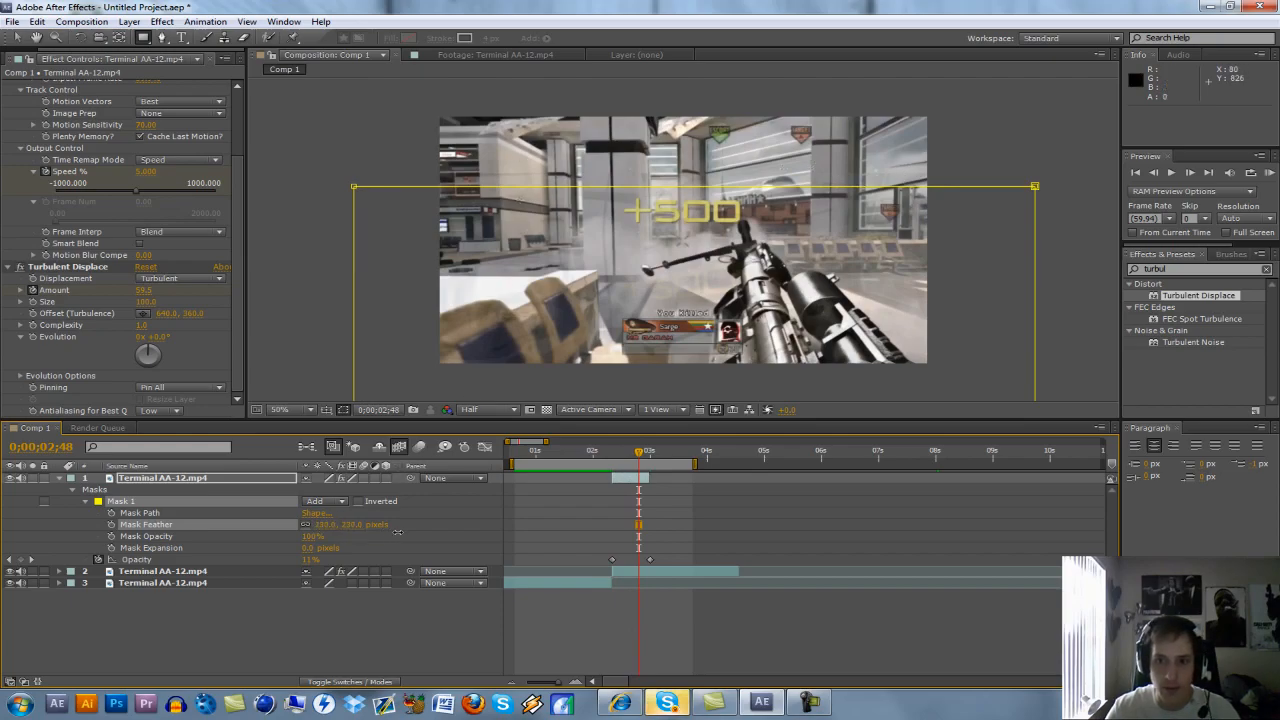
click(328, 524)
text(150)
key(Return)
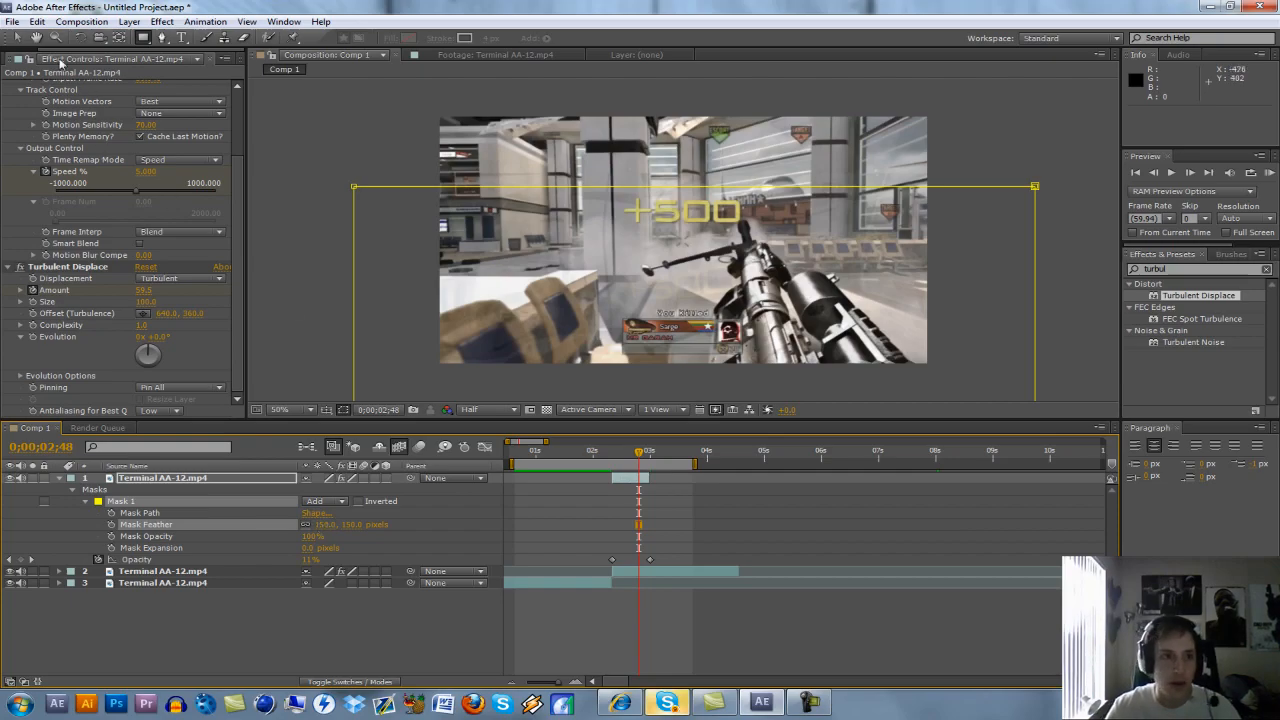
- Move the mask's two upper corners slightly down to hide more of the frozen layer's upper edge
click(22, 36)
drag(354, 186, 354, 201)
drag(1034, 186, 1033, 200)
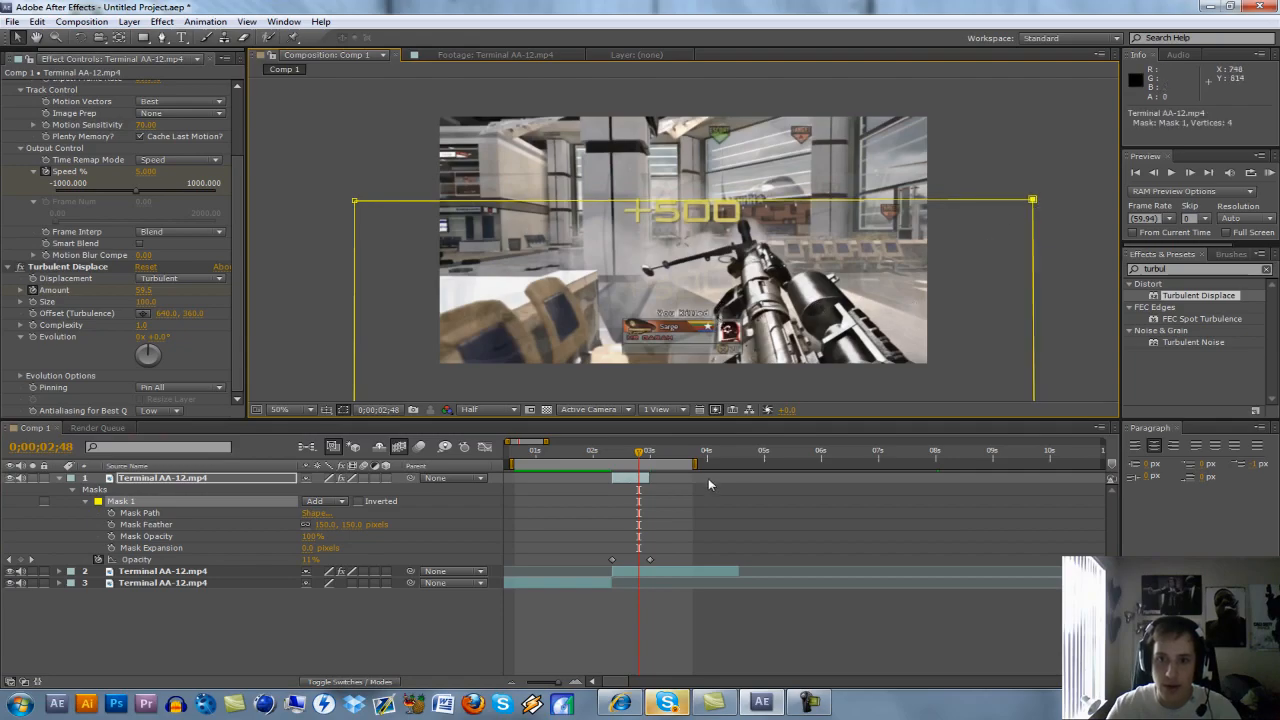
- Scrub through the masked overlay, then run a RAM preview of the whole transition
click(640, 467)
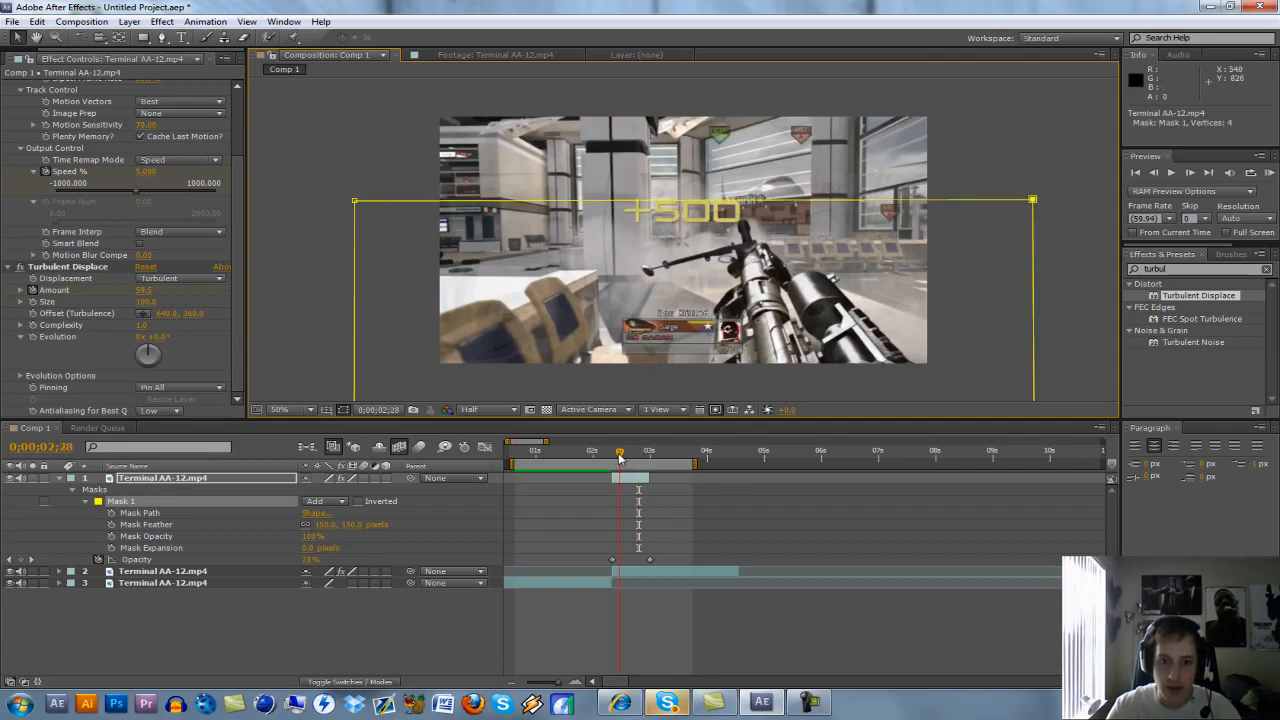
mouse_move(642, 467)
mouse_down()
mouse_move(603, 474)
mouse_move(626, 478)
mouse_up()
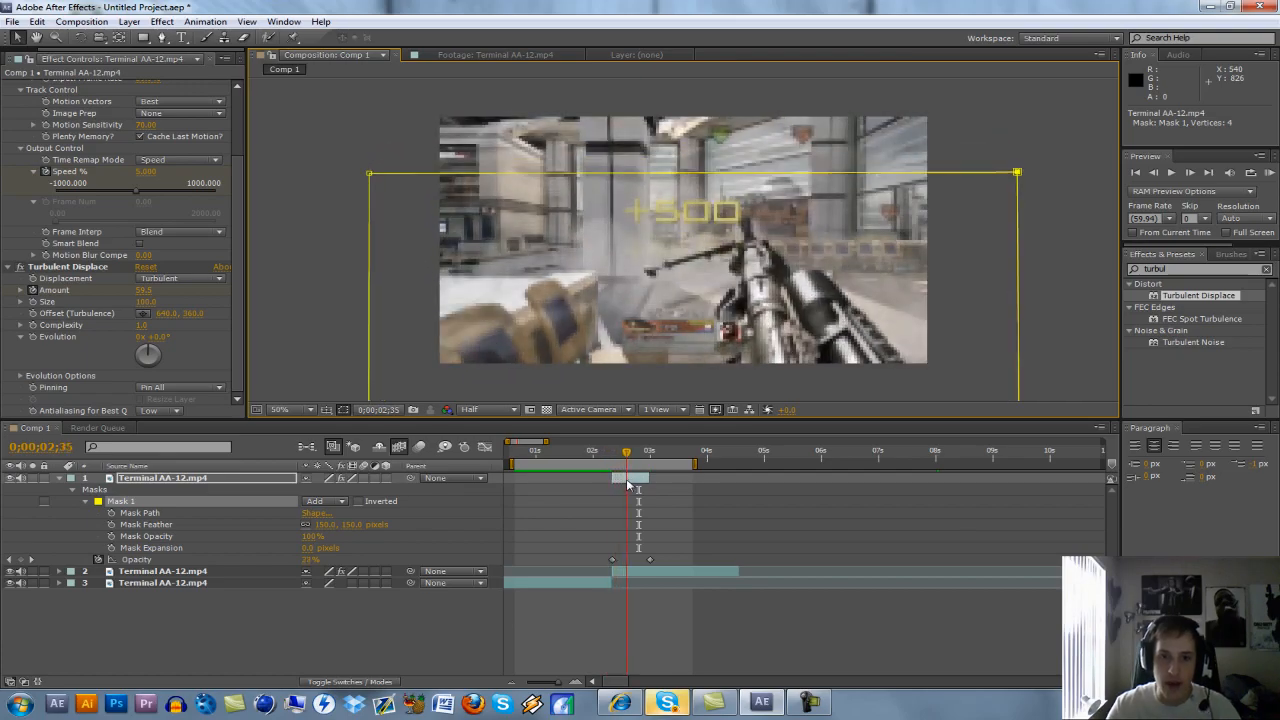
click(630, 576)
mouse_move(620, 462)
mouse_down()
mouse_move(608, 459)
mouse_move(645, 463)
mouse_up()
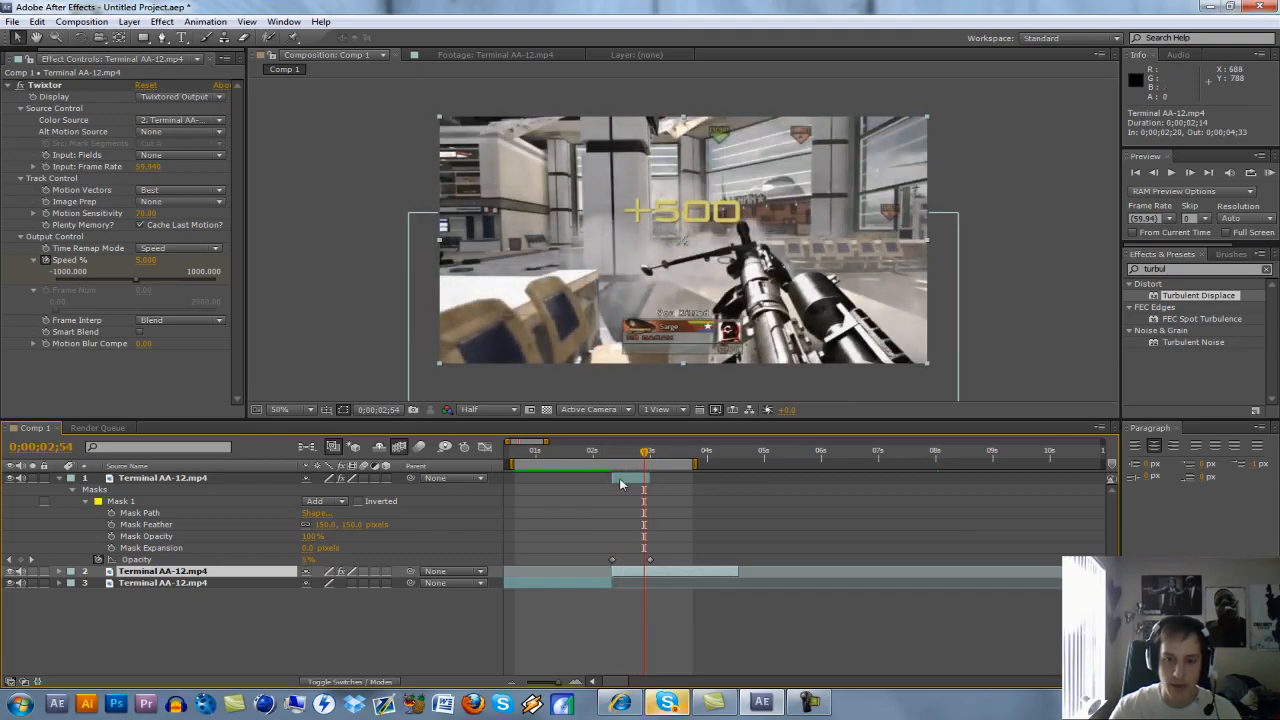
drag(617, 457, 645, 463)
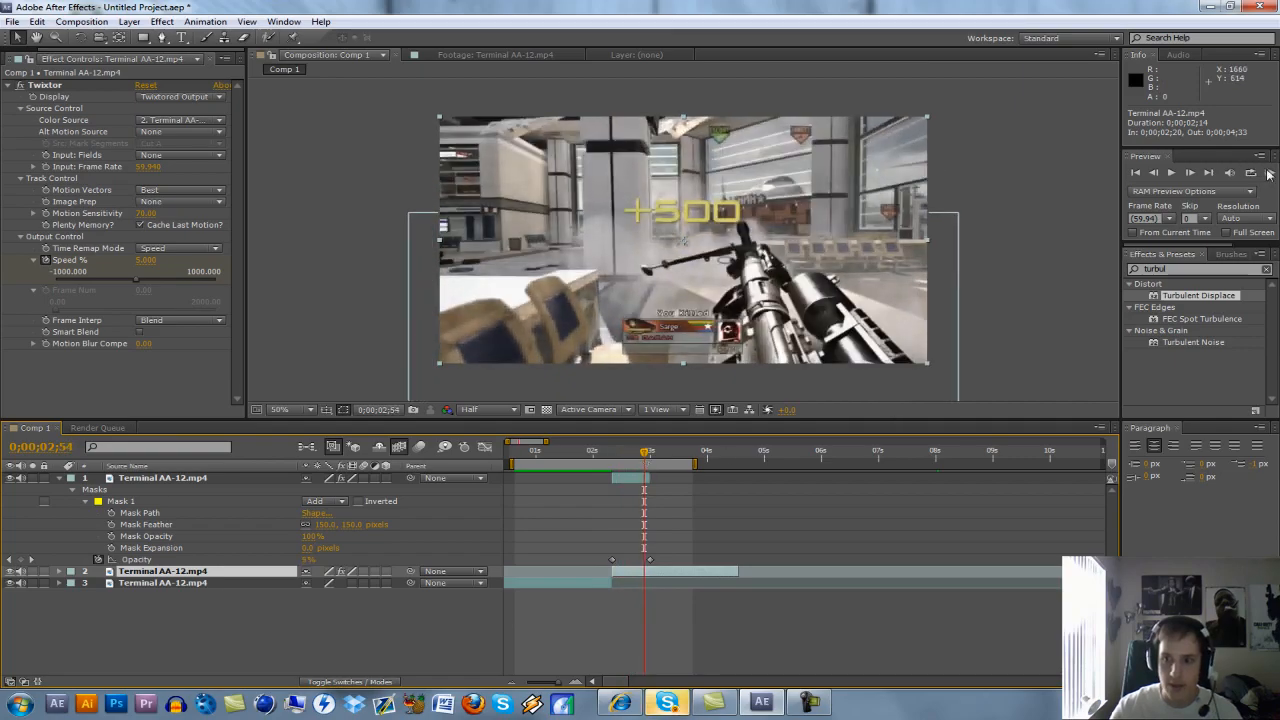
click(1268, 173)
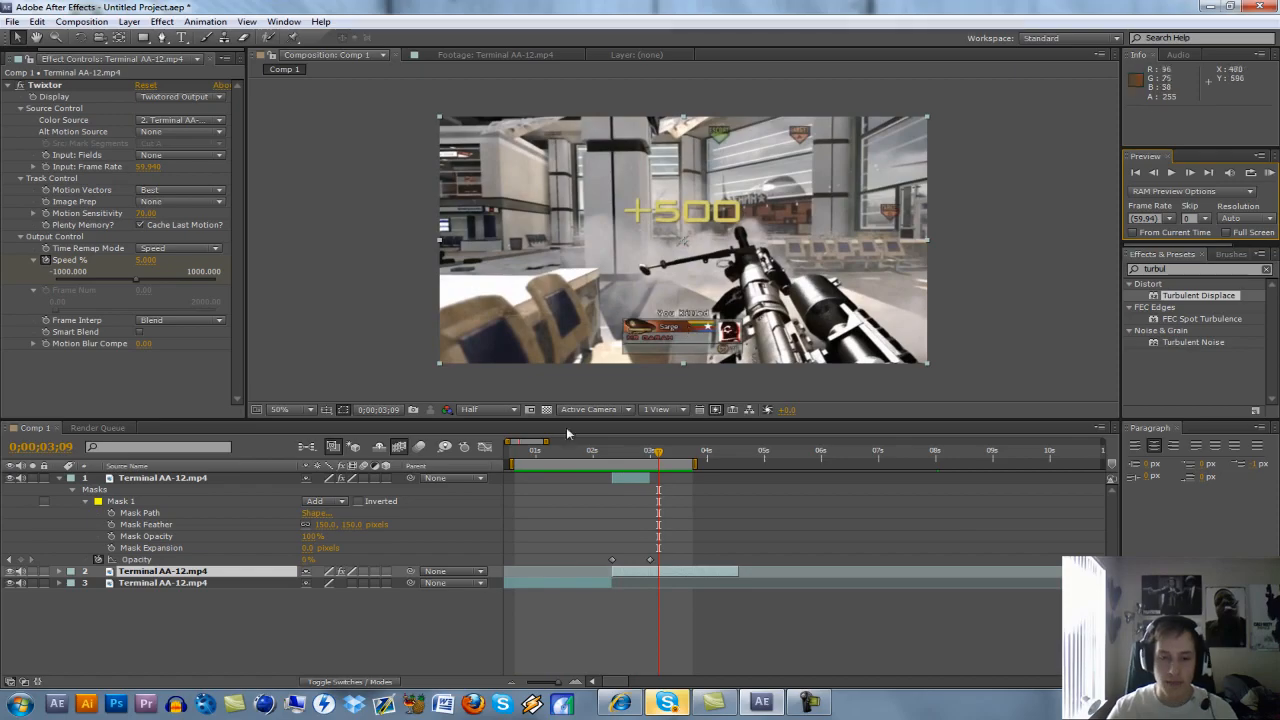
click(12, 21)
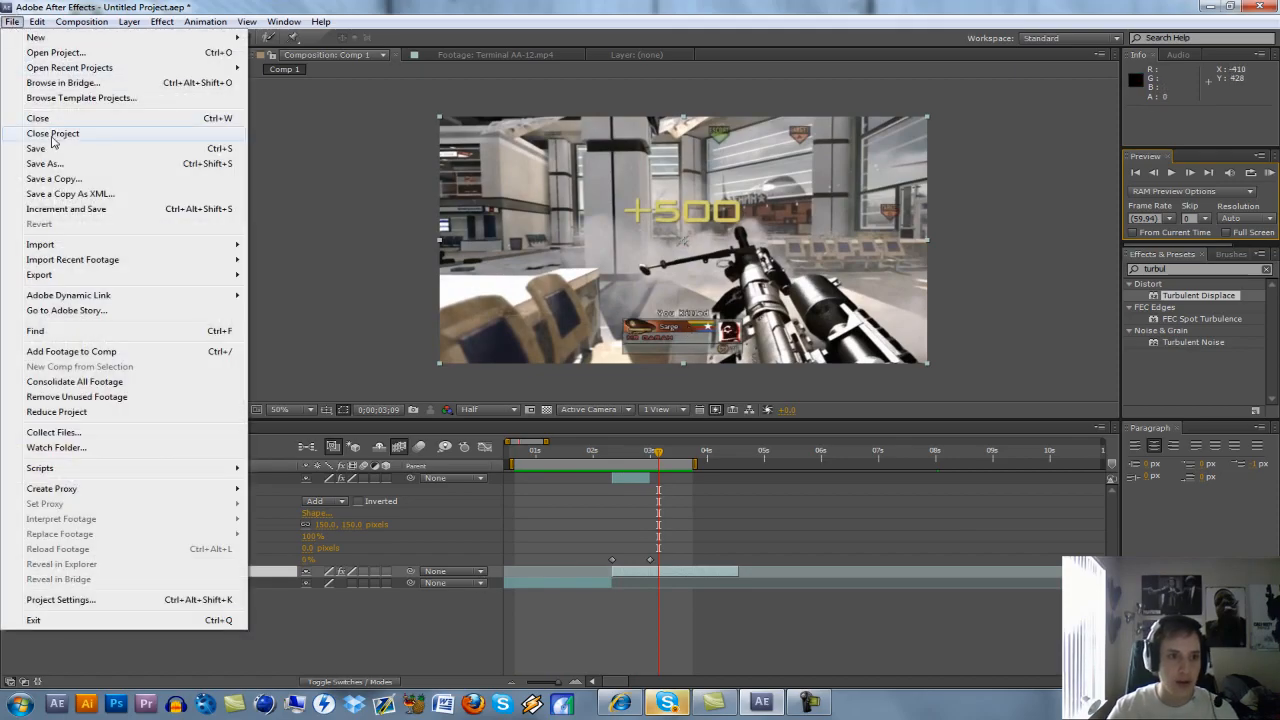
click(48, 163)
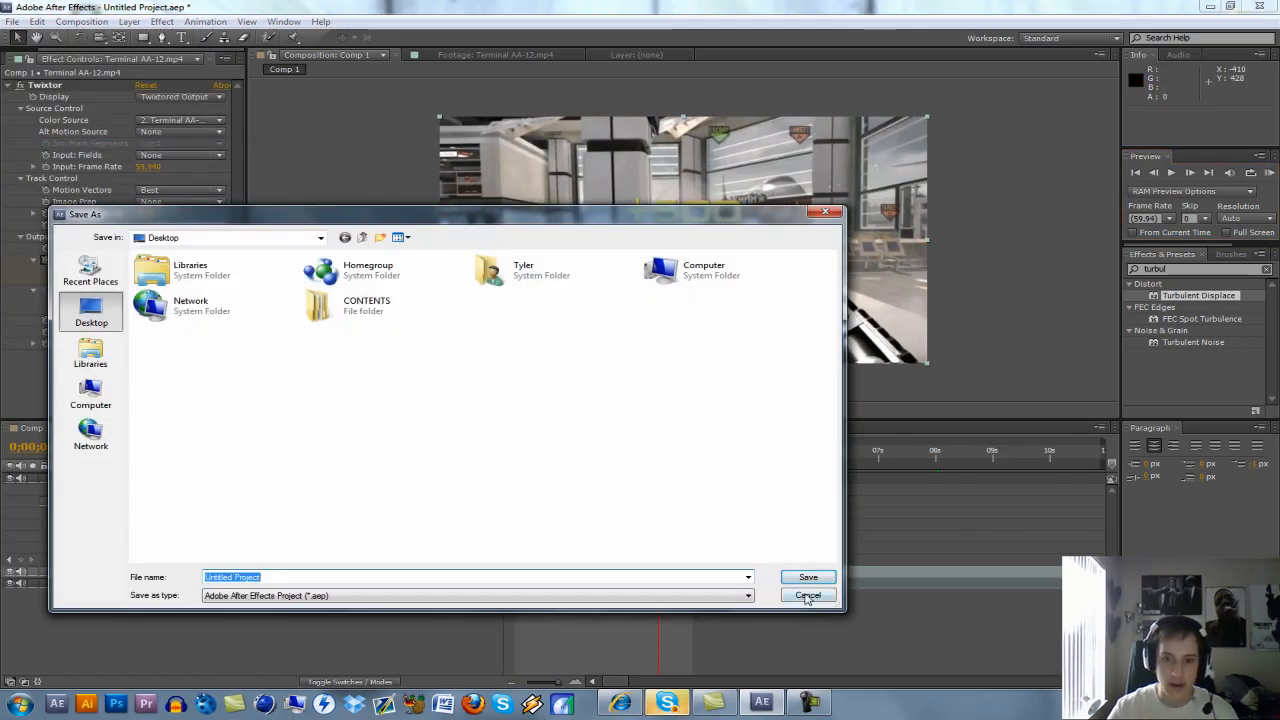
click(807, 595)
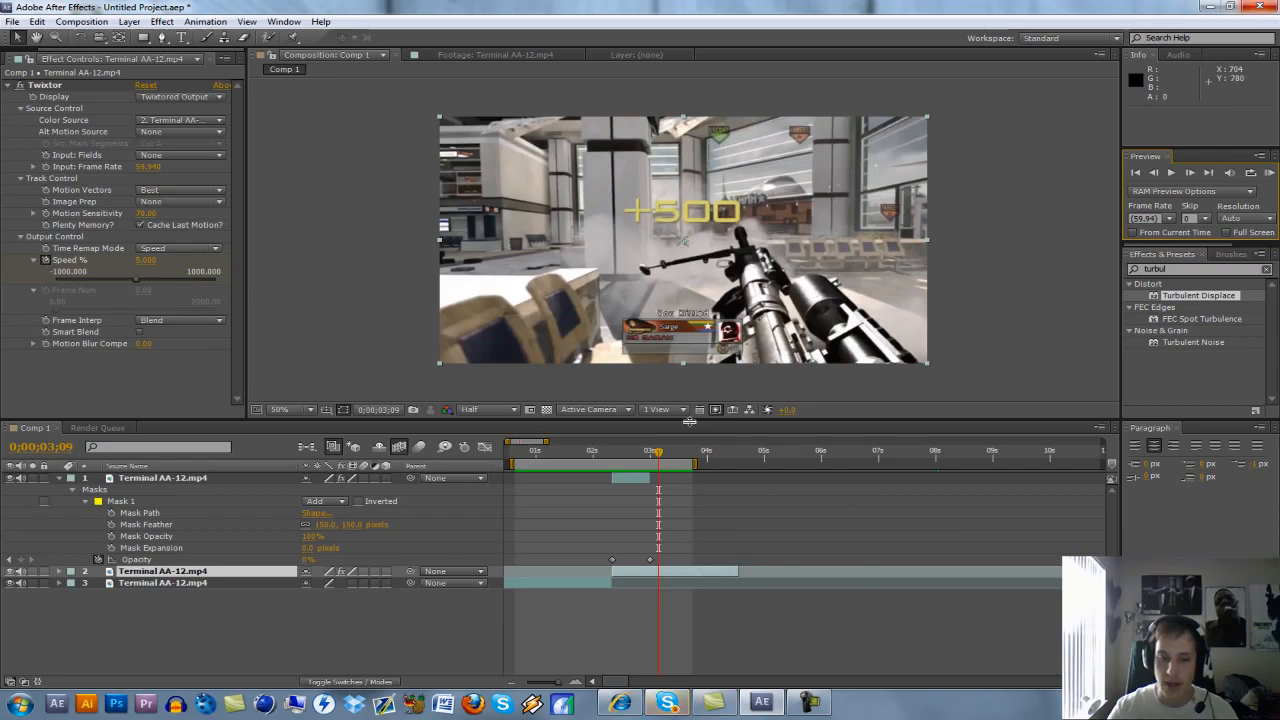
click(808, 703)
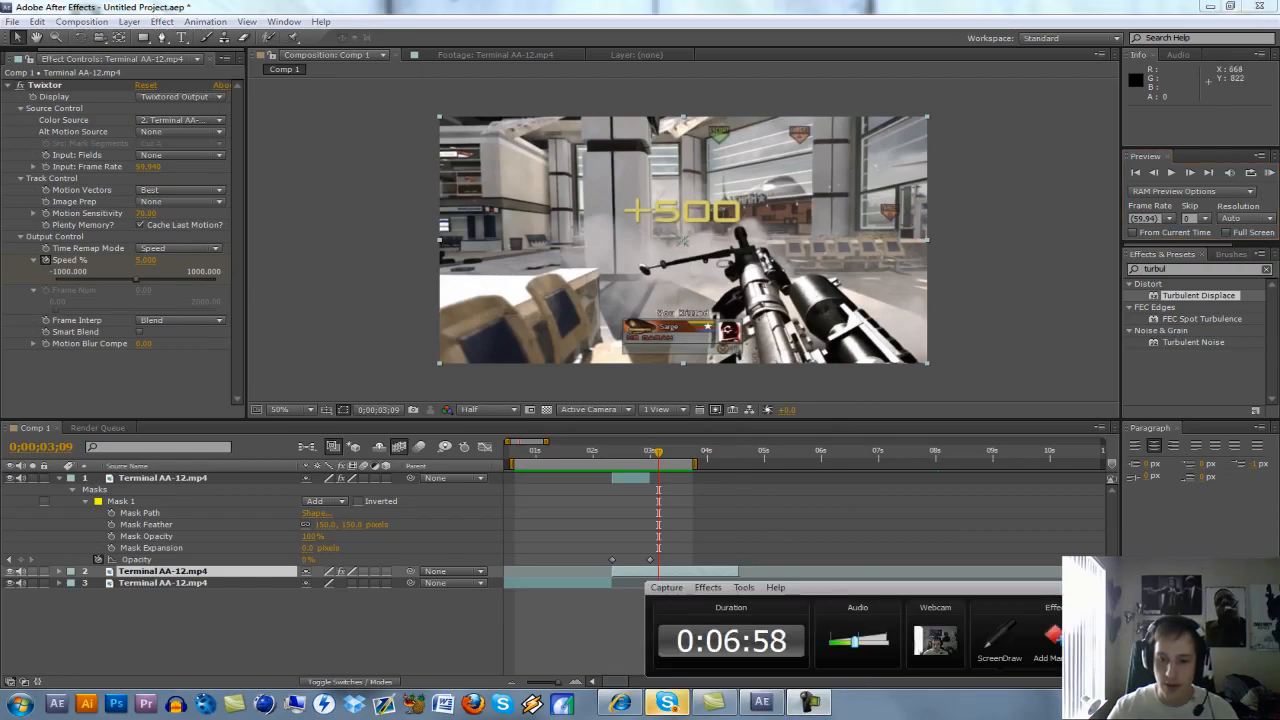